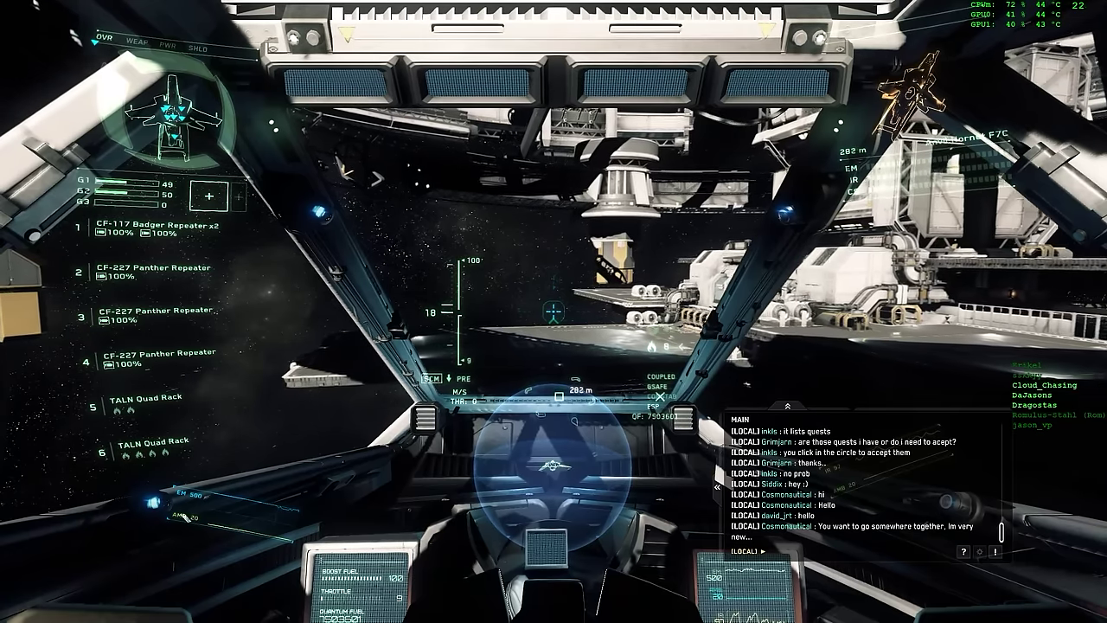
Step: Cut the Hornet's throttle, set down on the station pad and exit the cockpit
key("x")
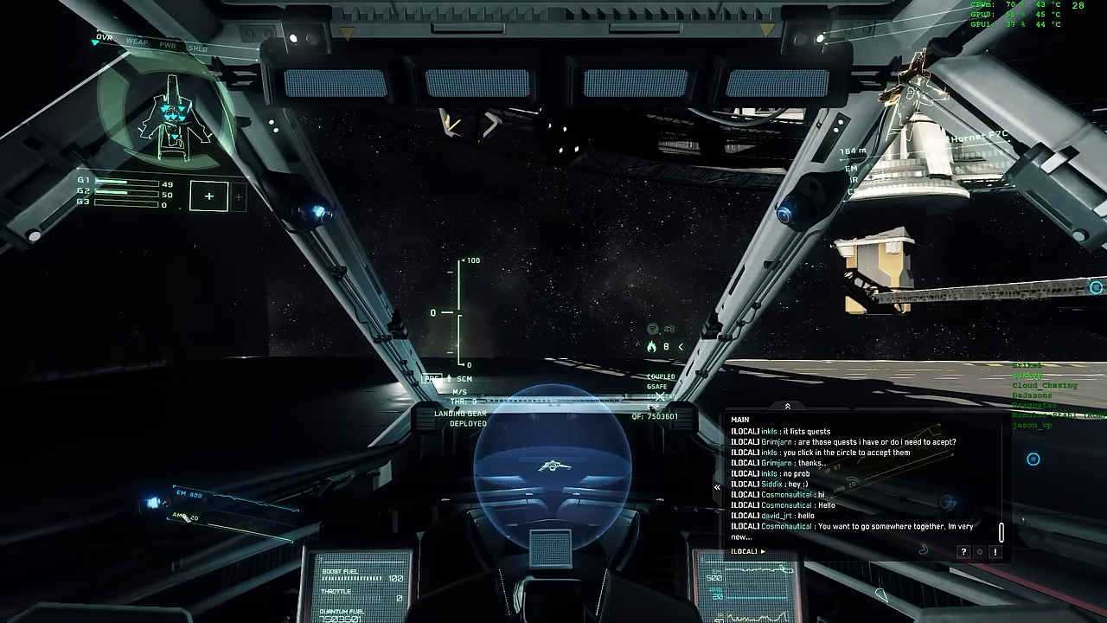
key("y")
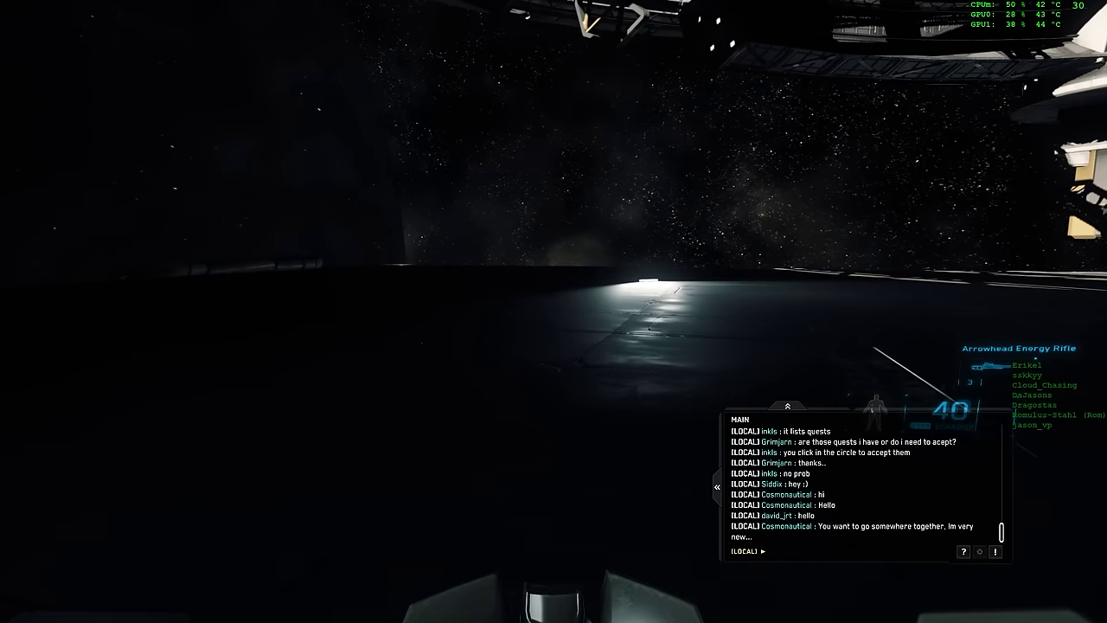
Step: Raise the weapon and swap to the ATT-4 Energy Rifle for the walk to Comms Station 8
key("1")
key("2")
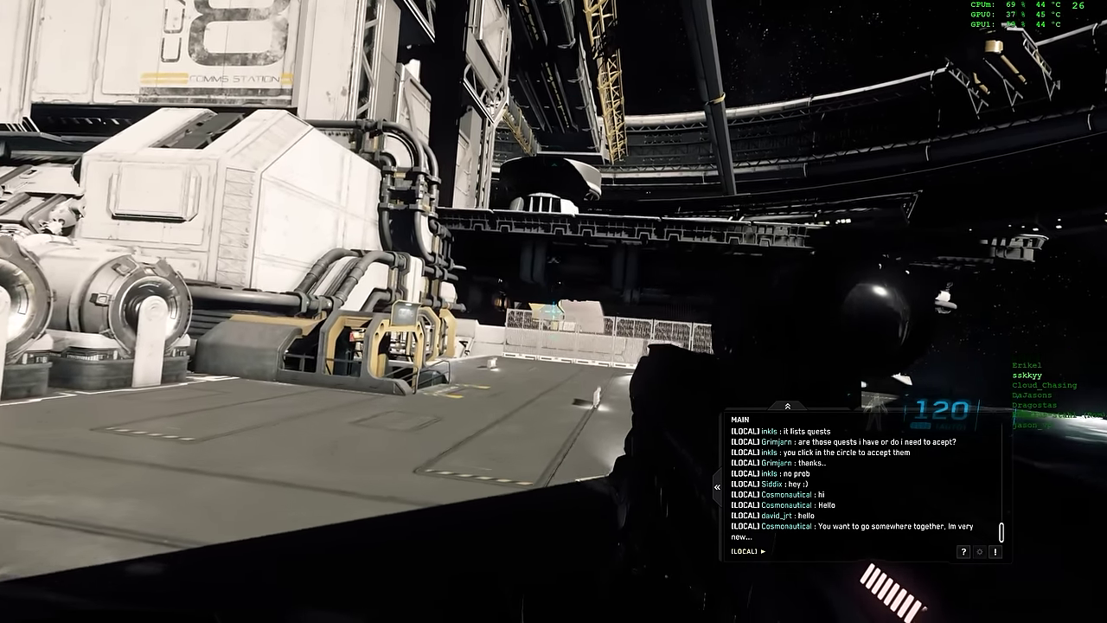
Step: Walk through the gate structure and corridor, then along the open platform to the airlock
key("w")
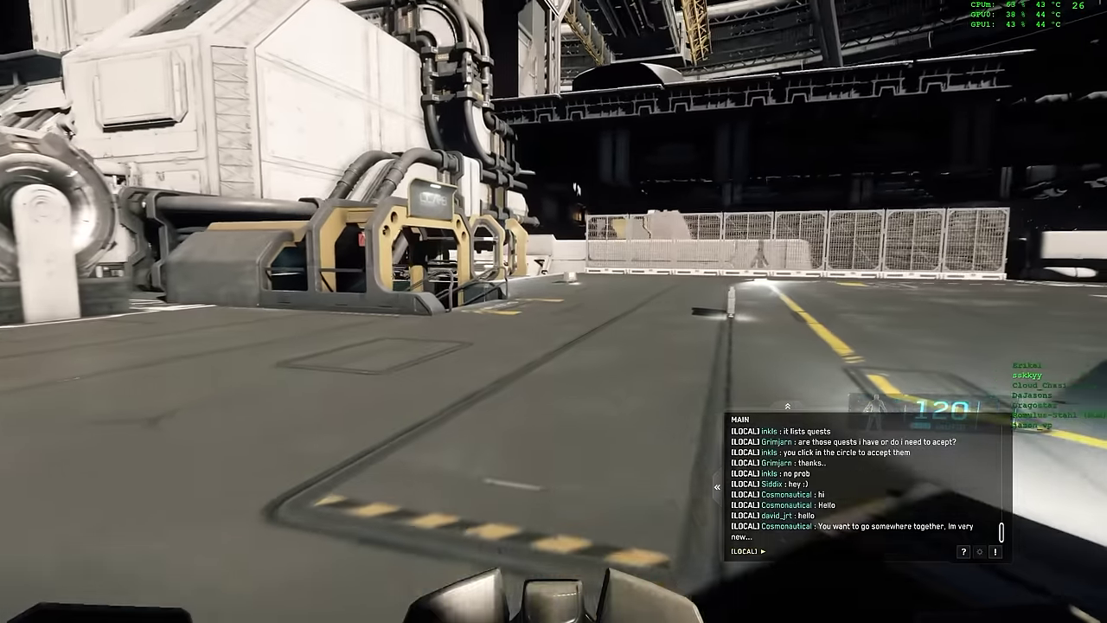
key("w")
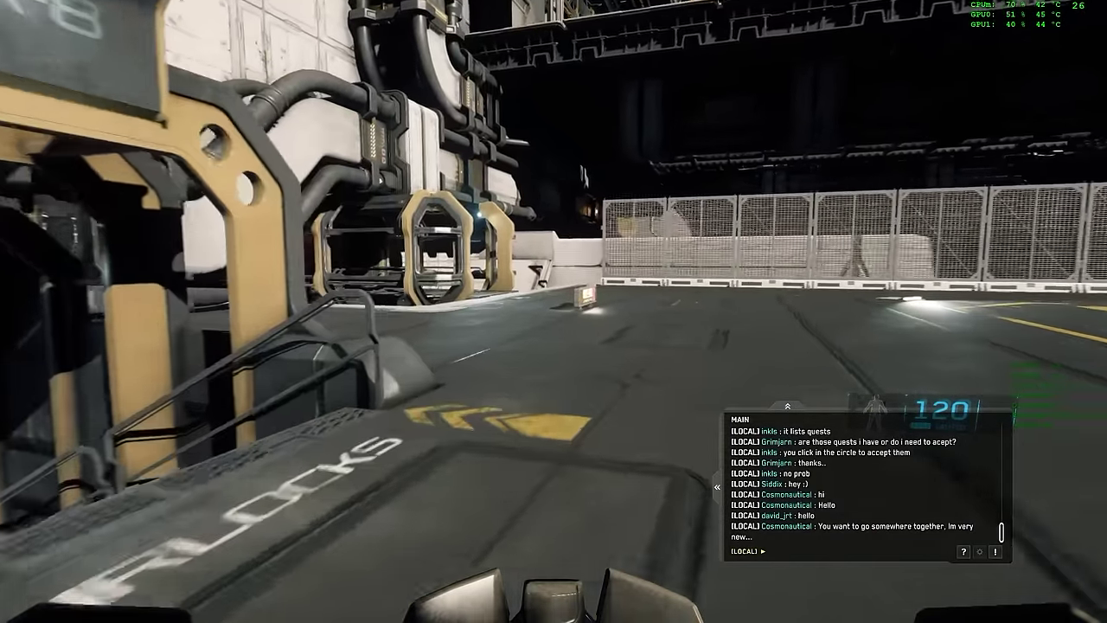
key("w")
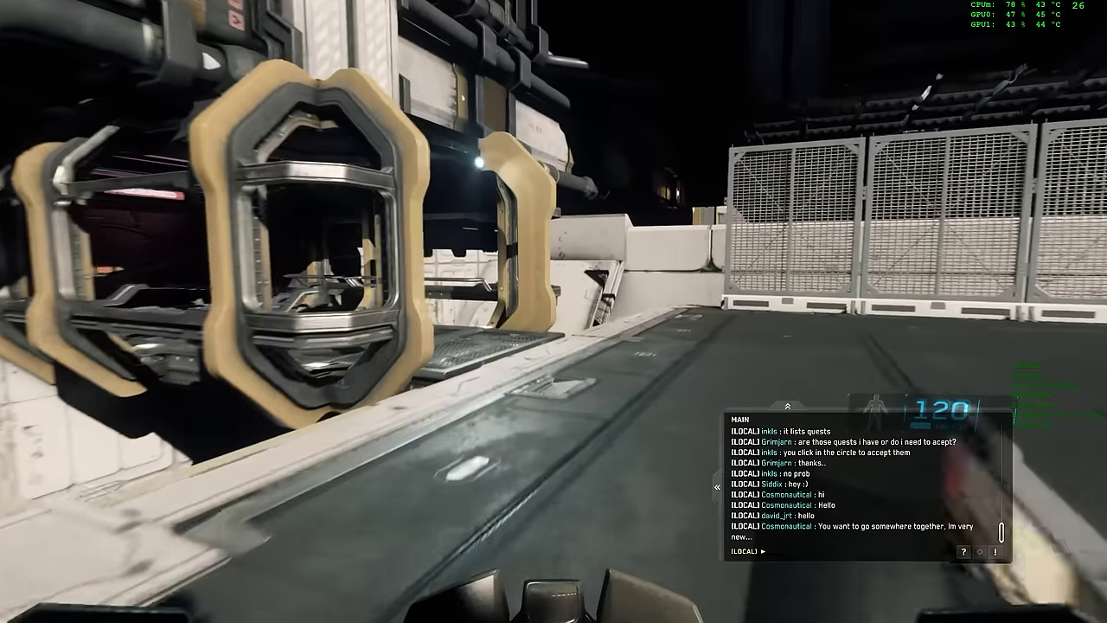
key("w")
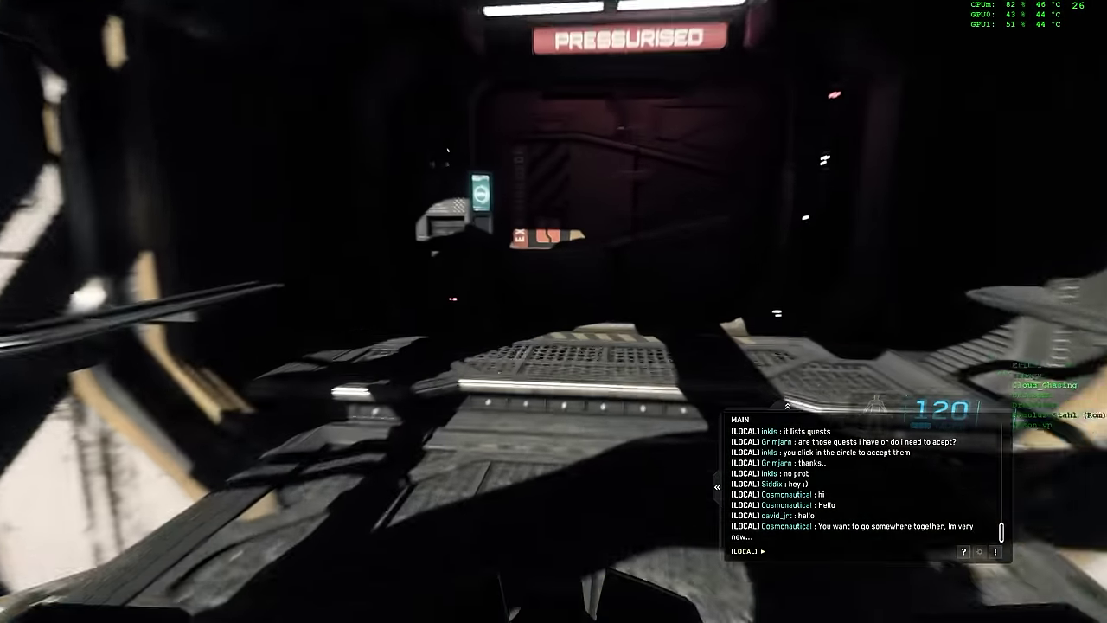
key("w")
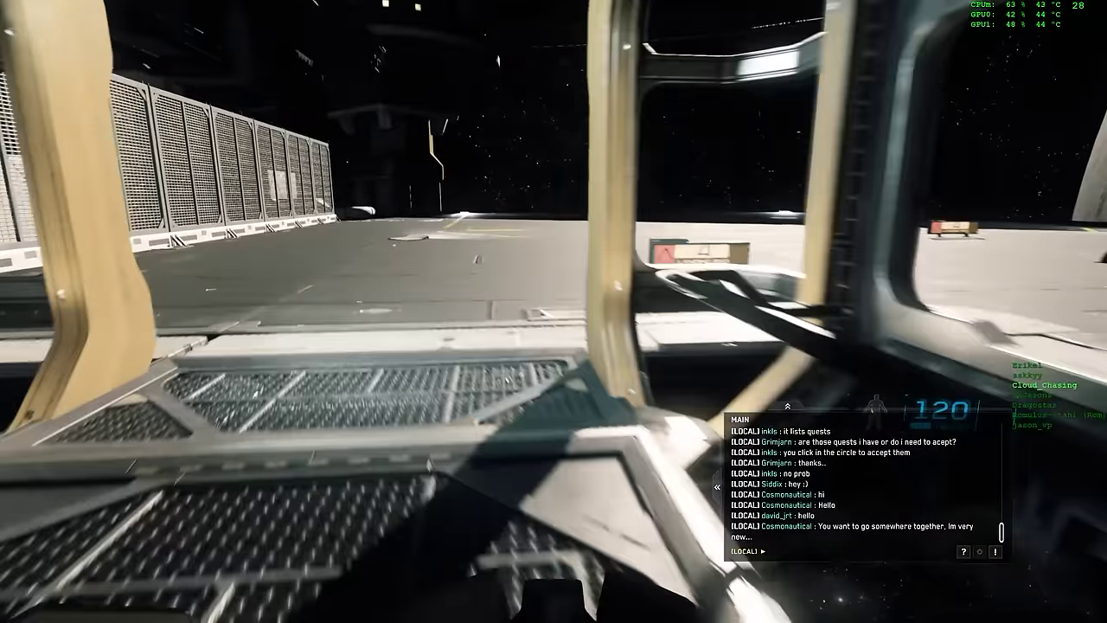
key("w")
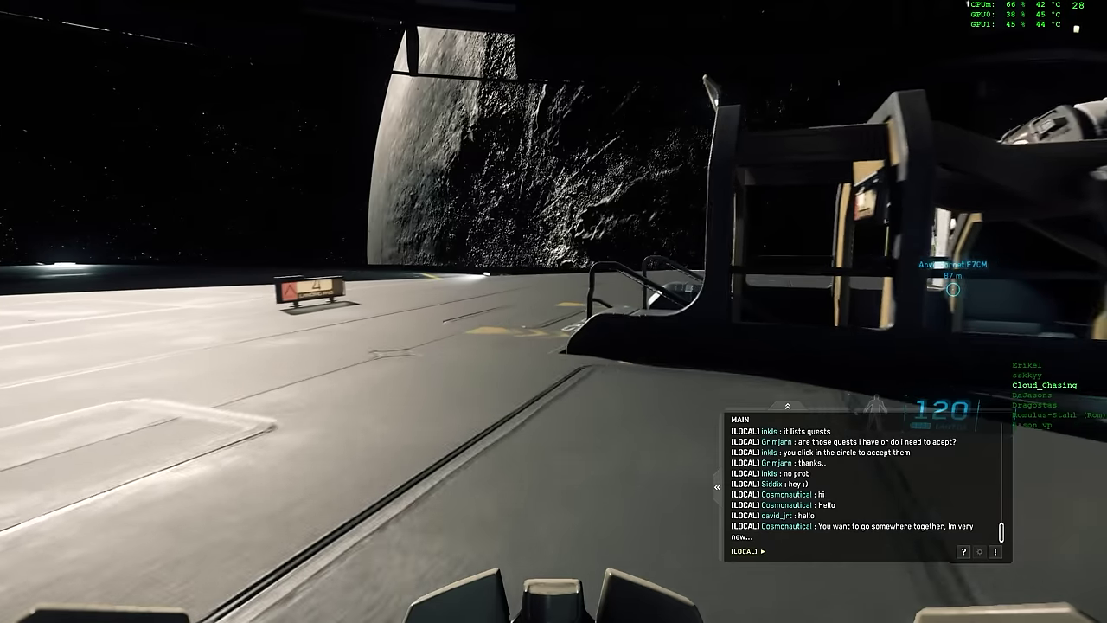
Step: Pass the dark airlock corridor and follow the lit walkway toward the Landing Pad 6 sign
key("w")
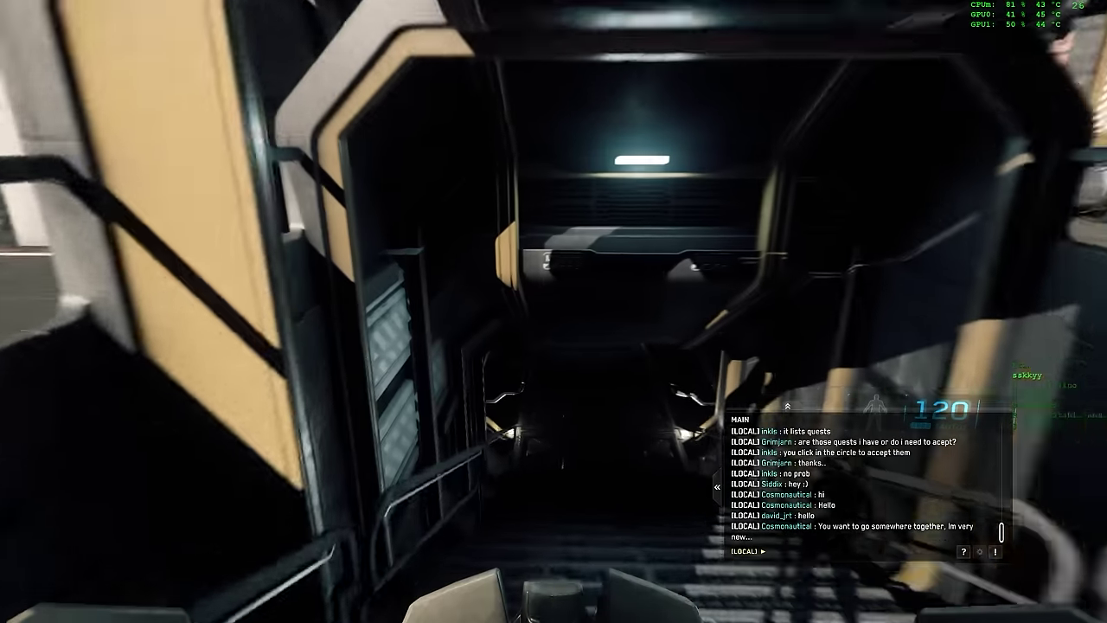
key("w")
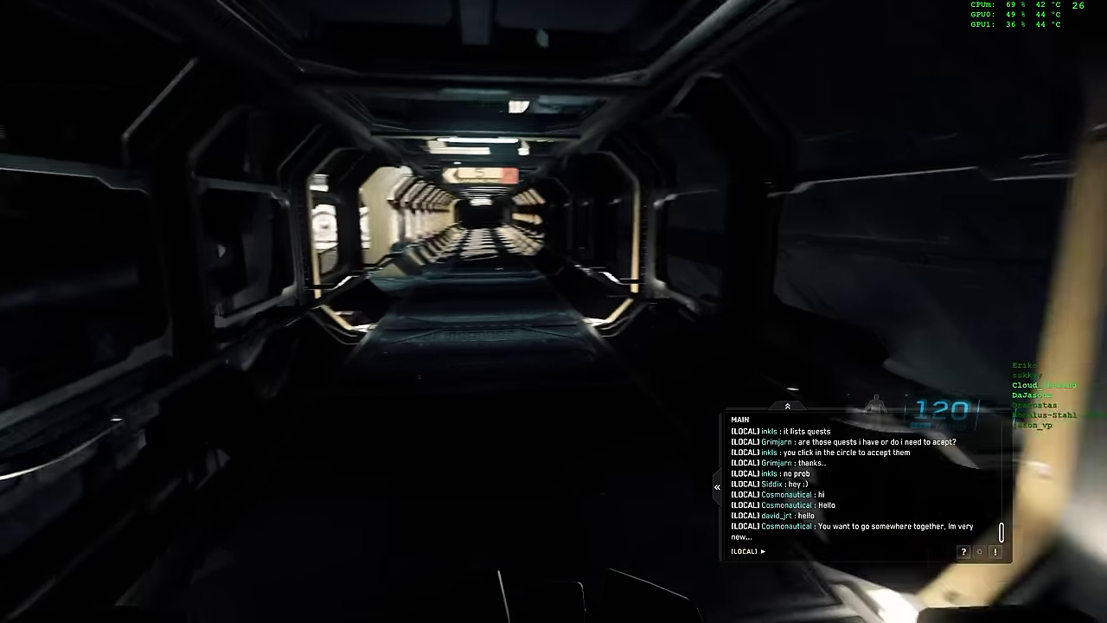
key("w")
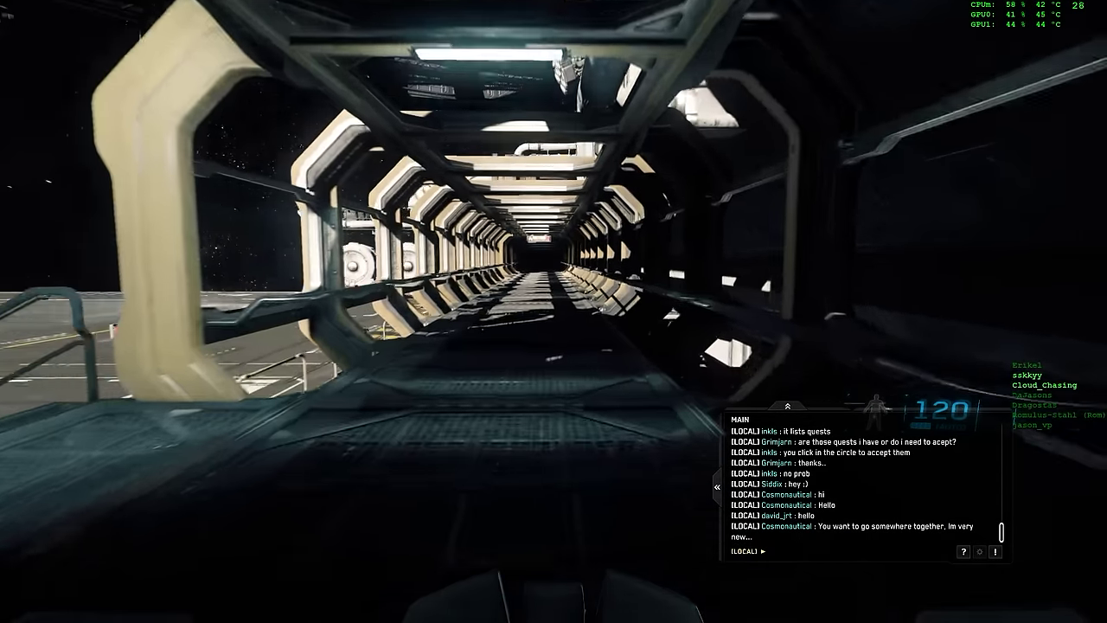
key("w")
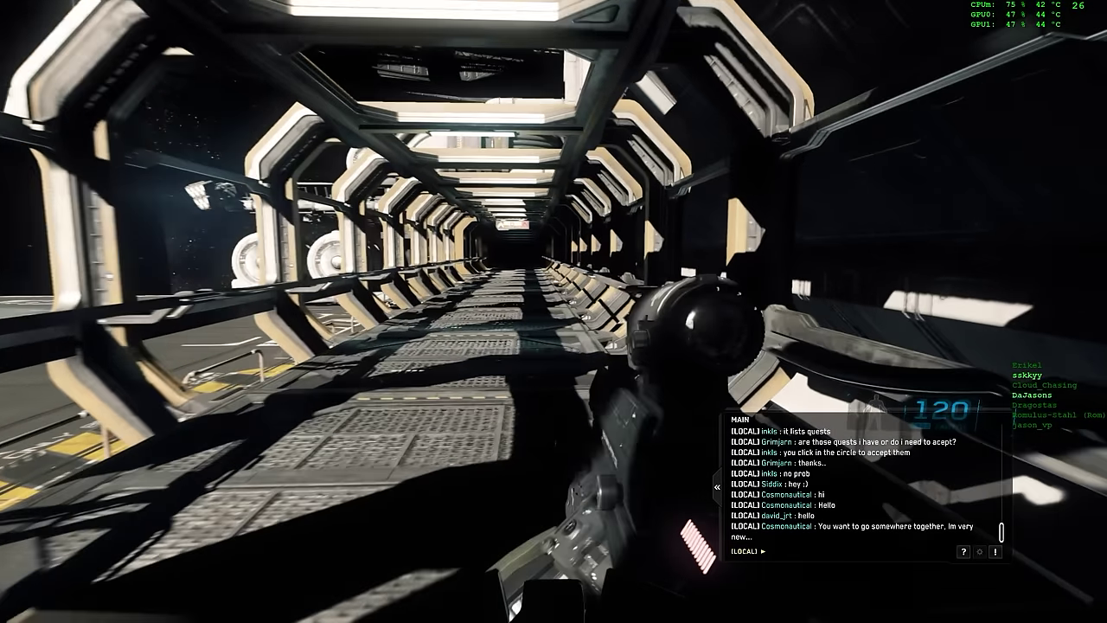
key("w")
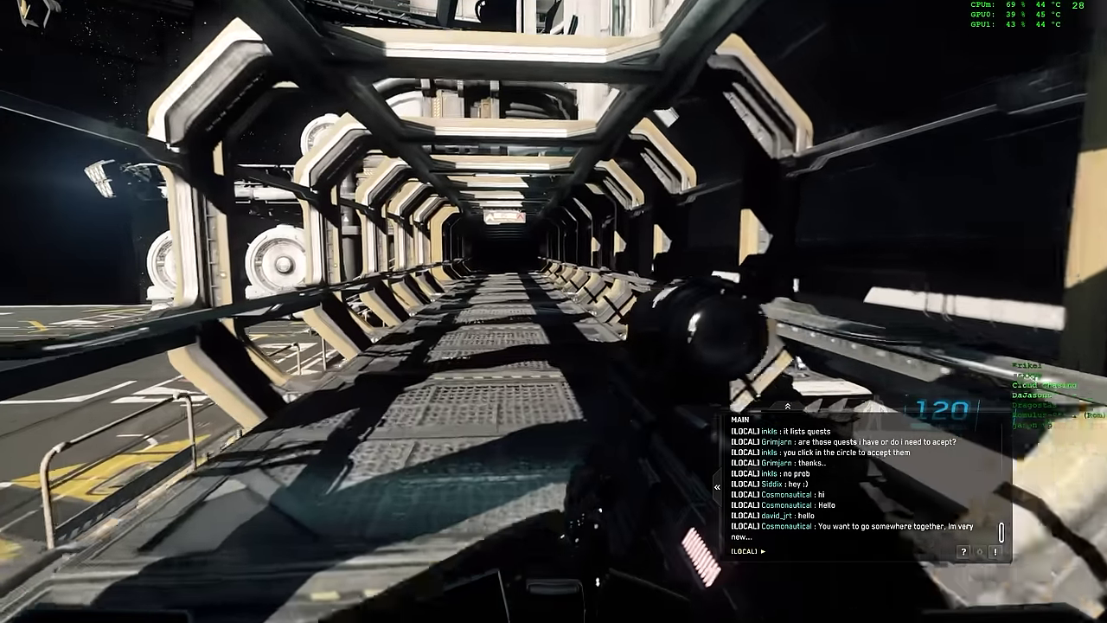
key("w")
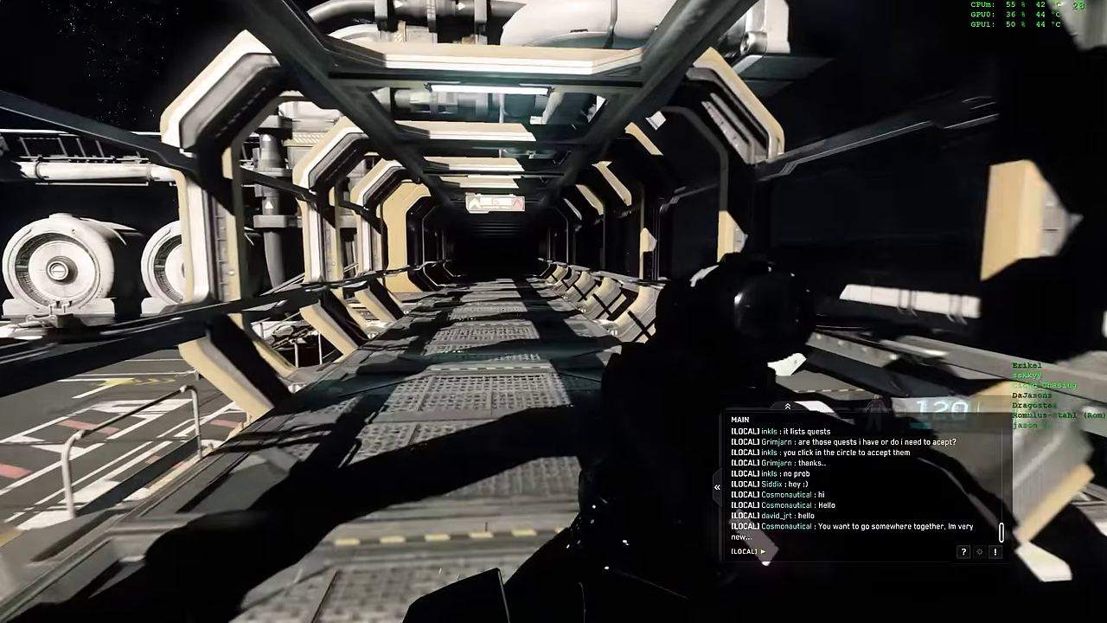
key("w")
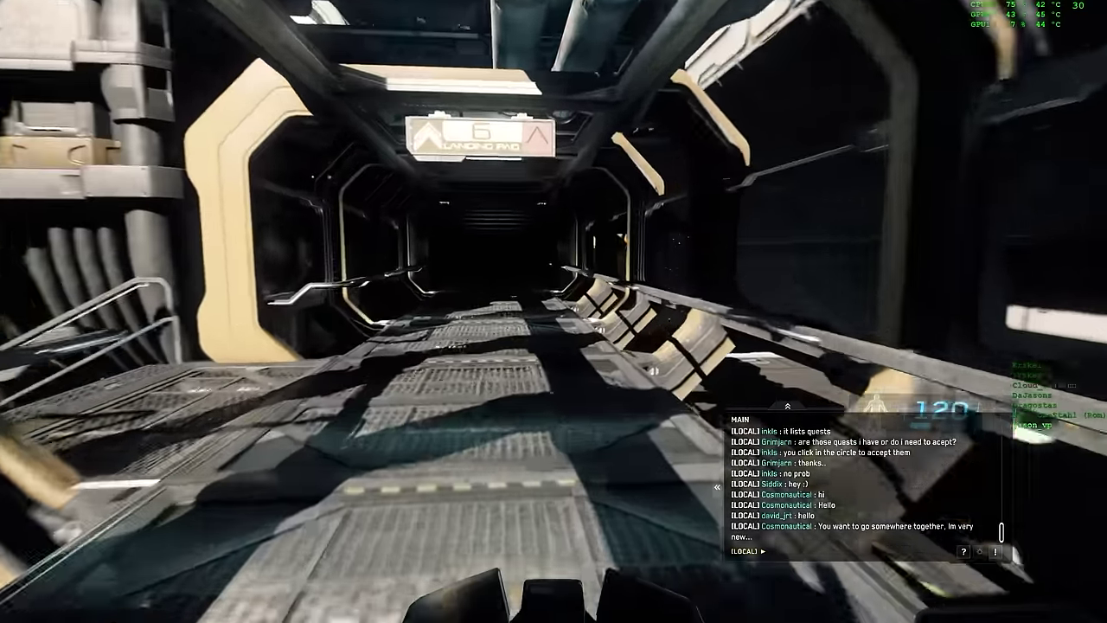
Step: Climb the stairwell to Landing Pad 6 and enter the hangar corridor
key("w")
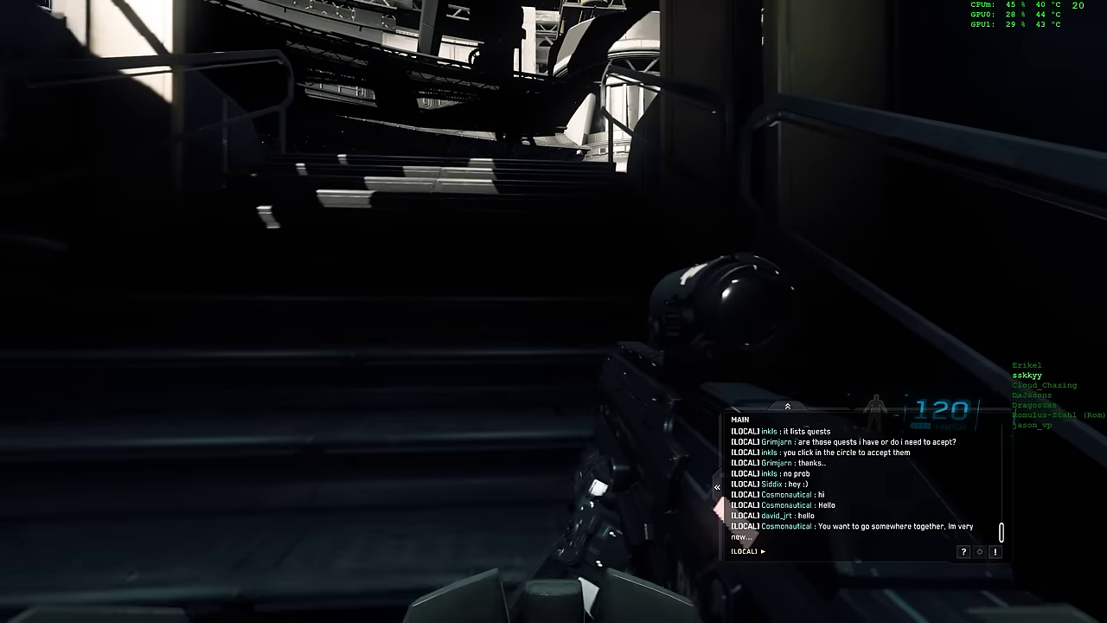
key("w")
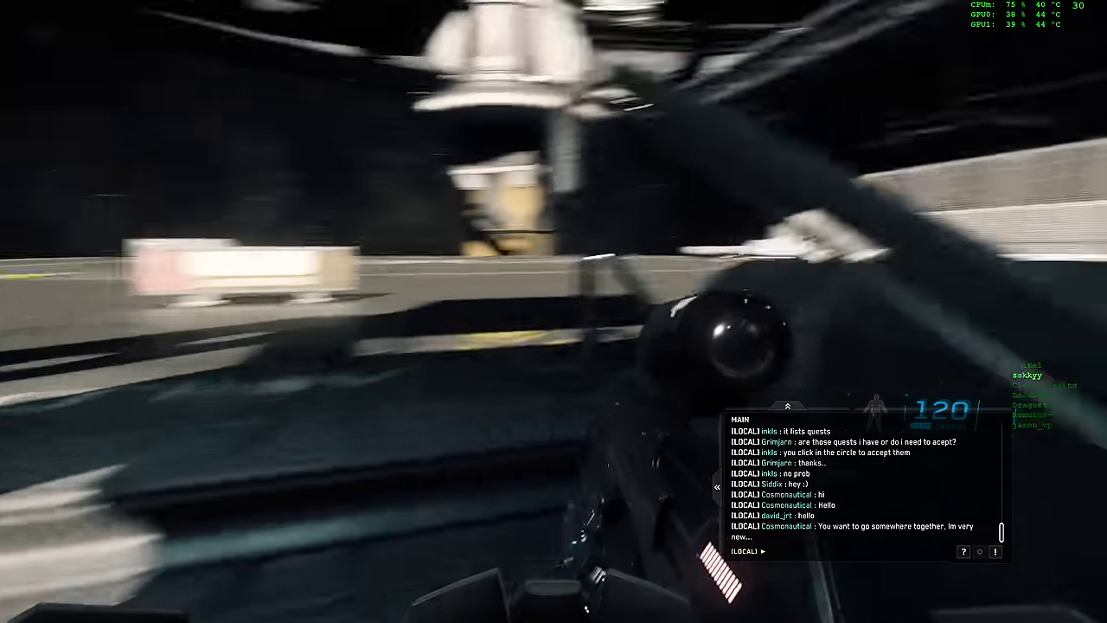
key("w")
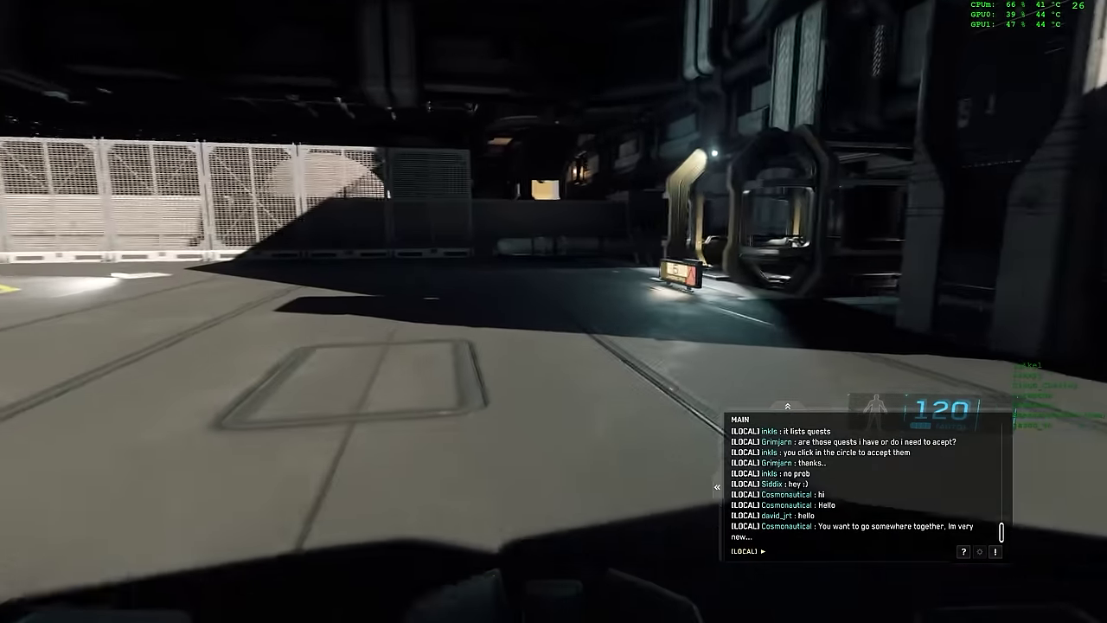
key("w")
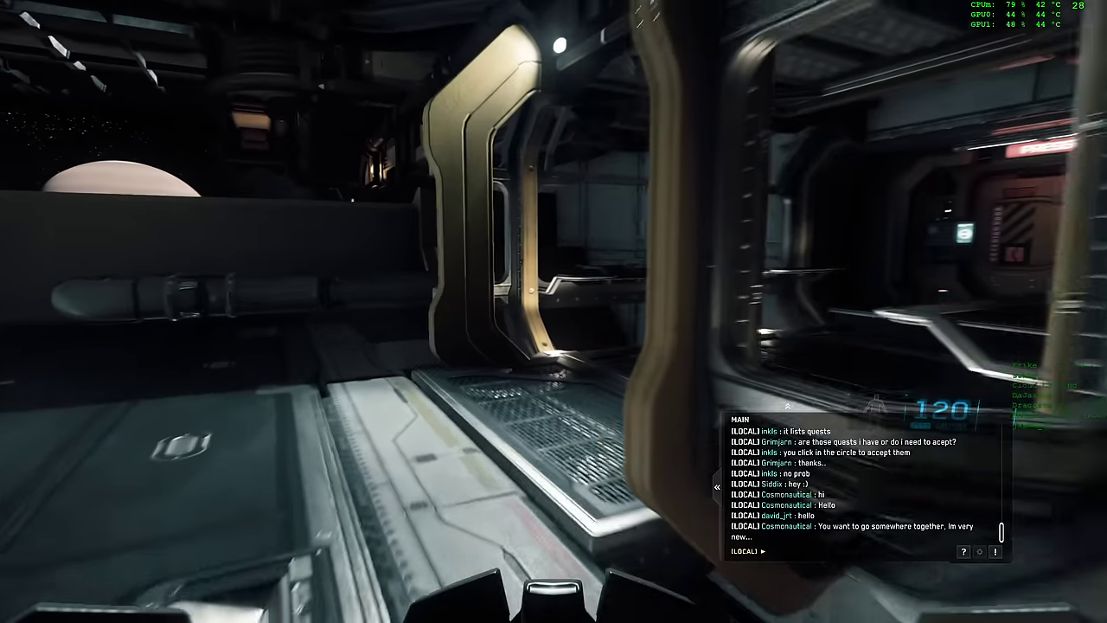
Step: Reach the pressurised exterior door panel, then turn across the hangar toward the parked Hornet
key("w")
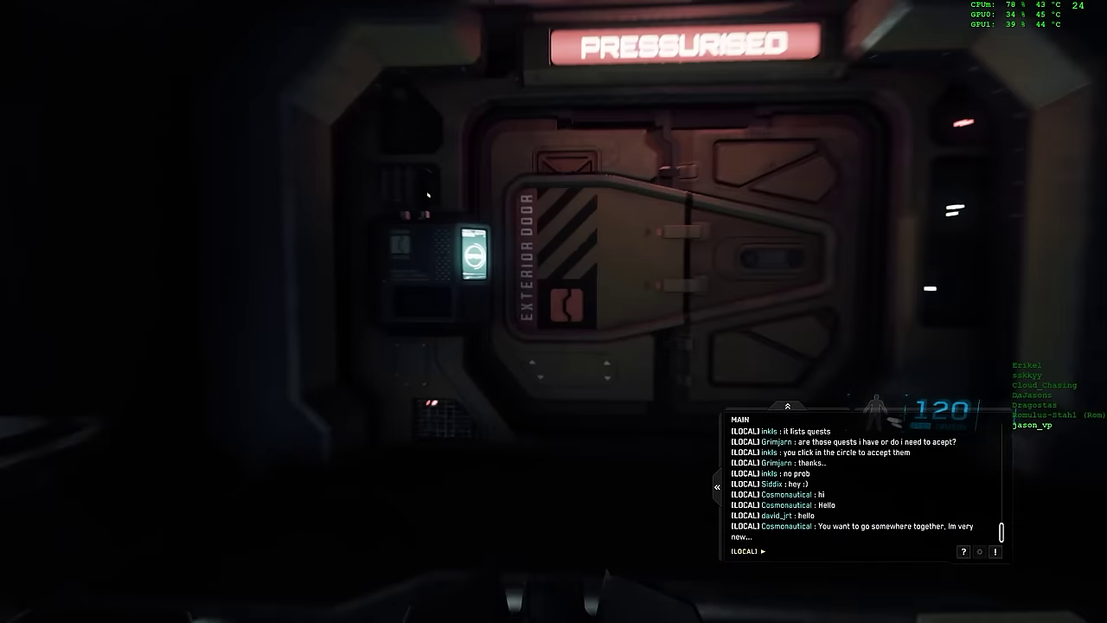
key("w")
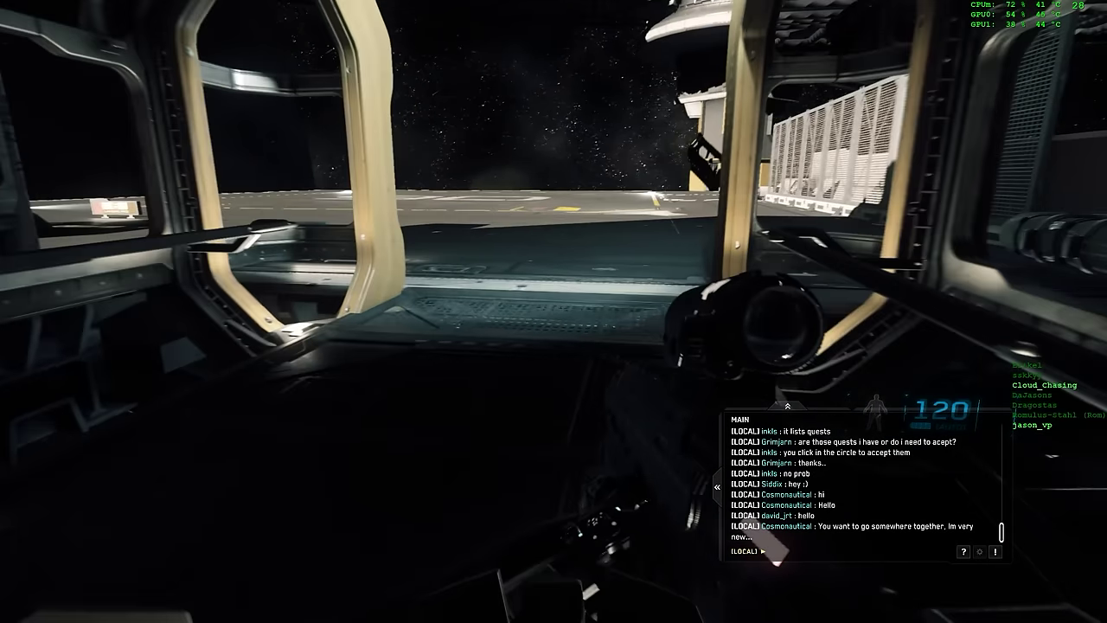
key("w")
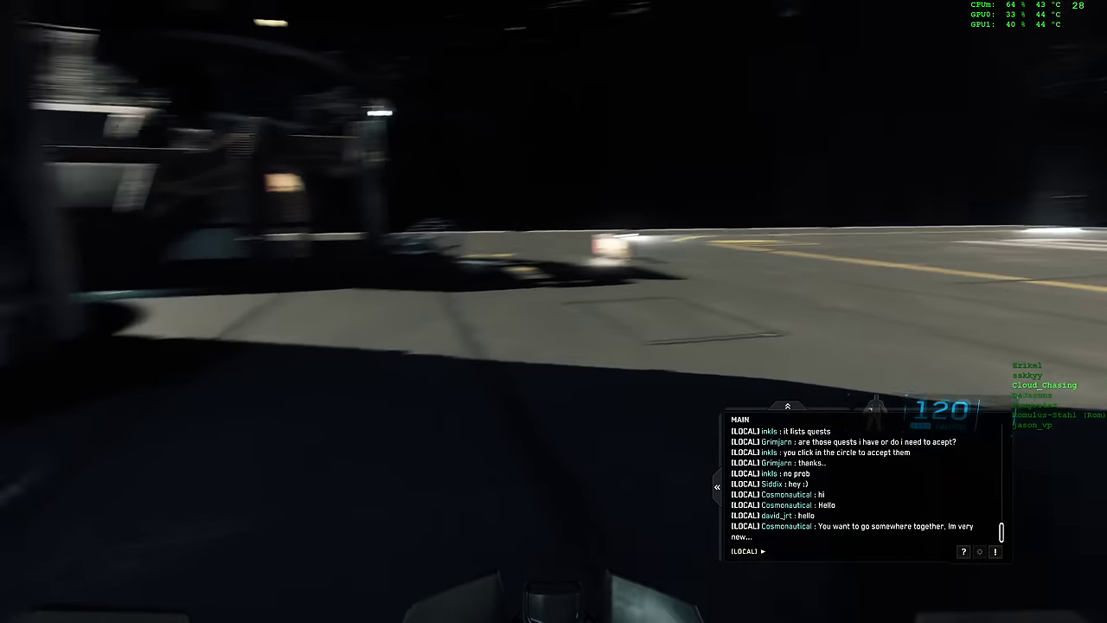
key("w")
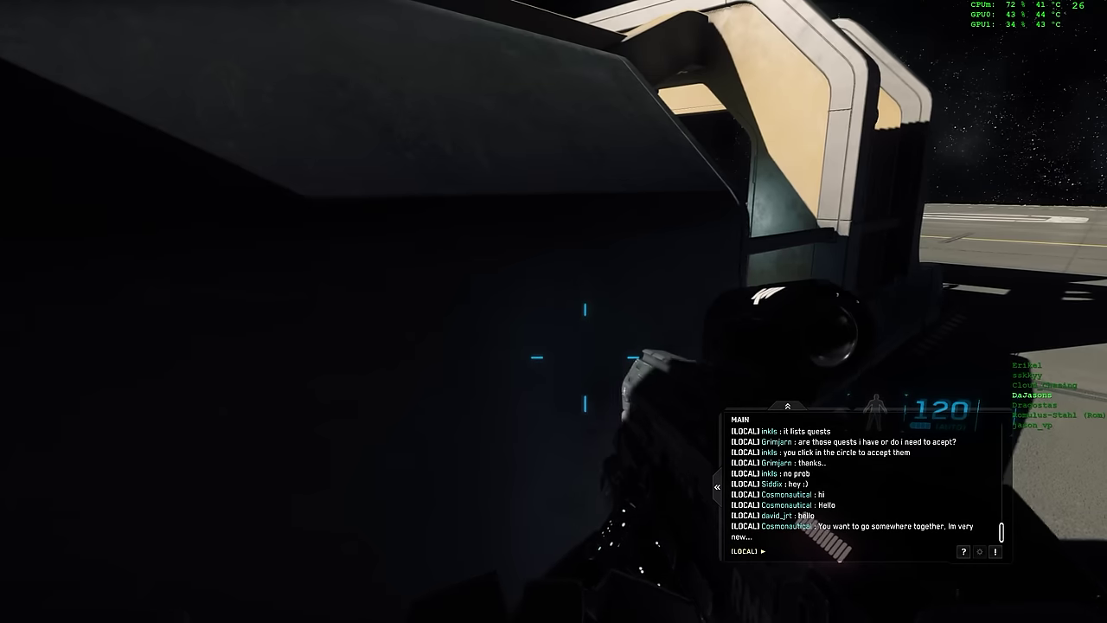
Step: Approach the hangar past the Landing Pad 6 sign and take cover behind the pillar
key("w")
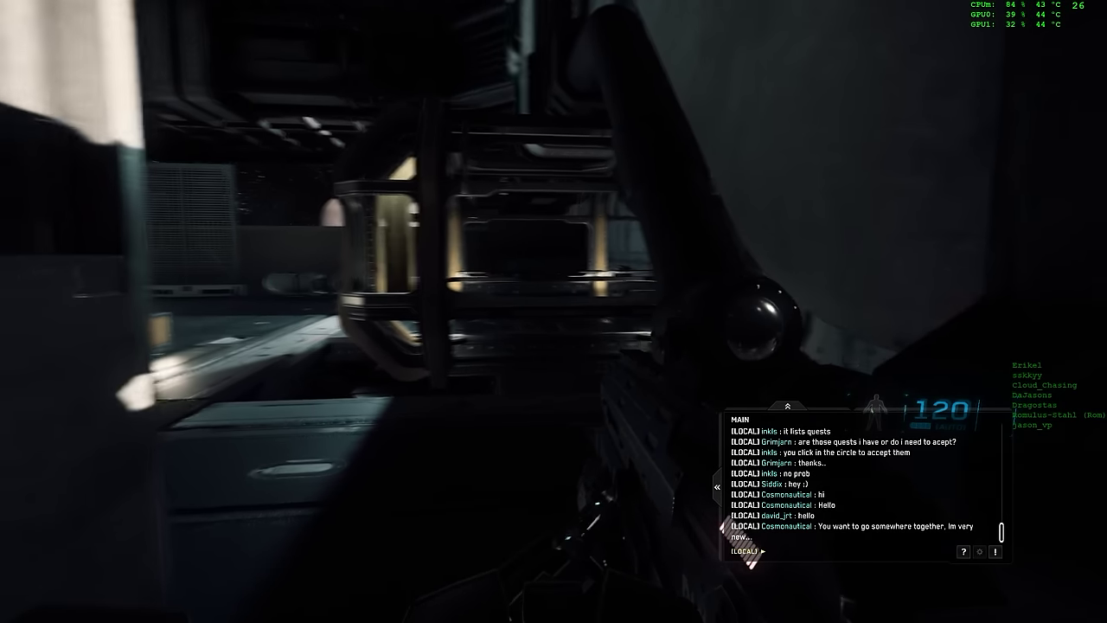
key("w")
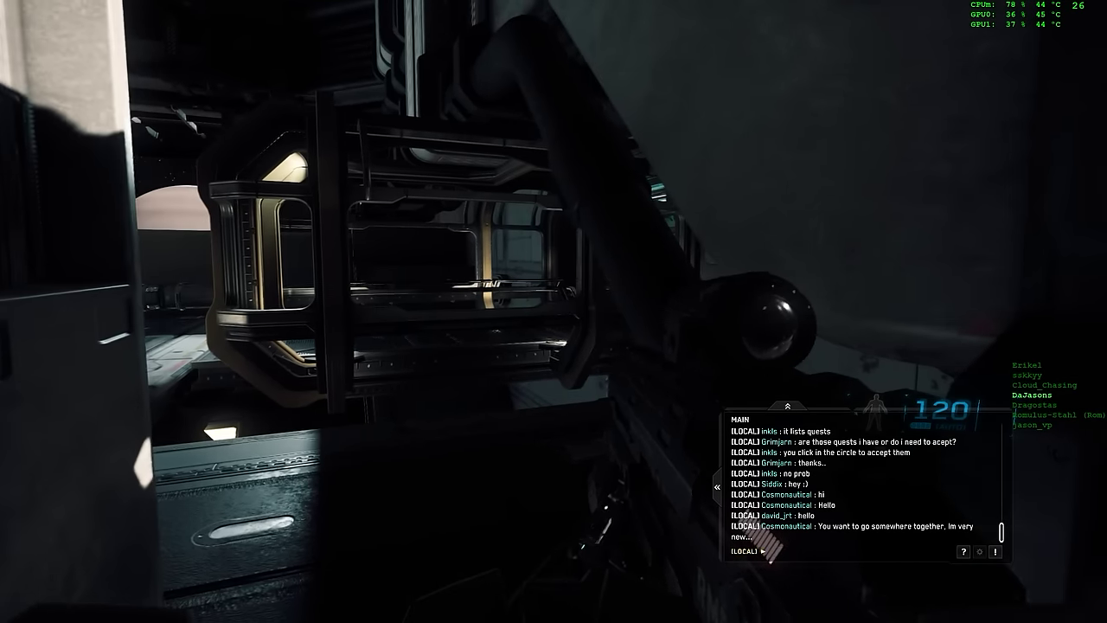
key("w")
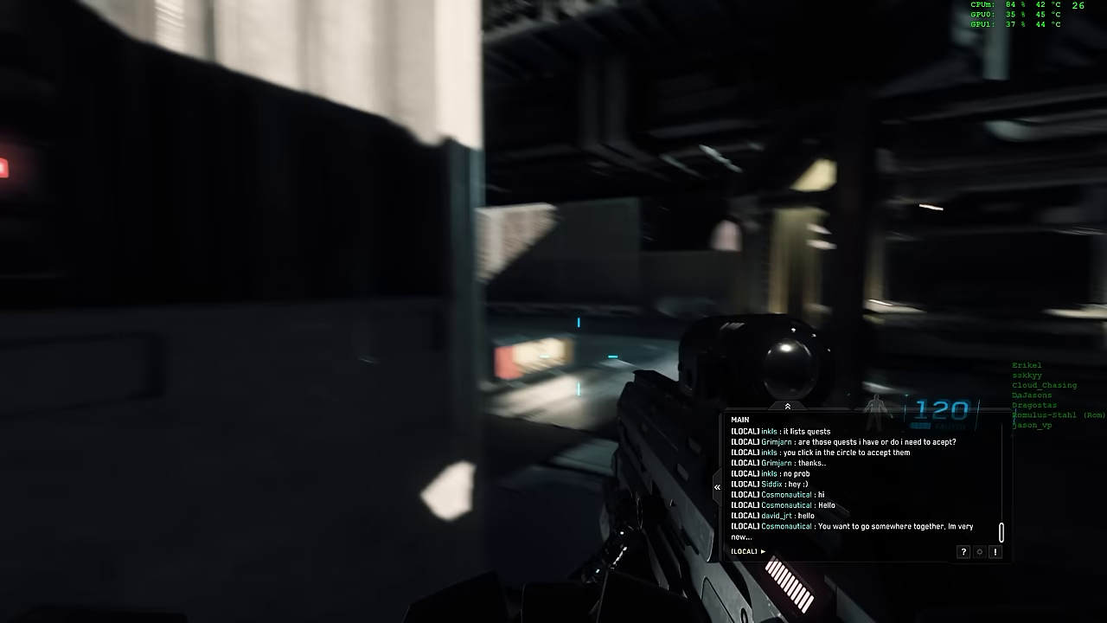
key("w")
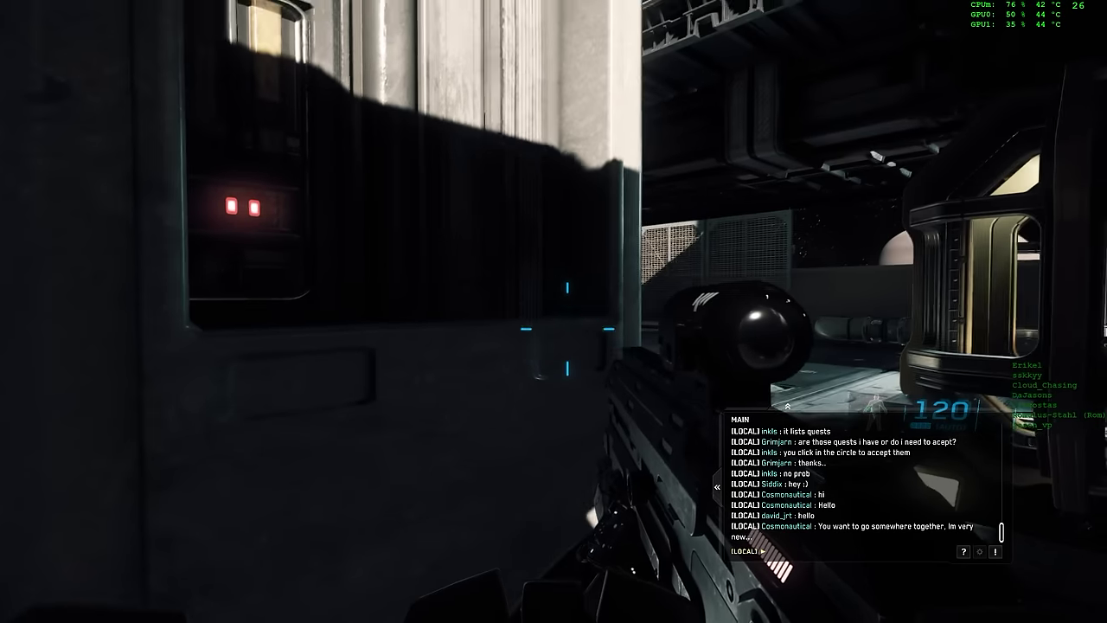
key("w")
key("w")
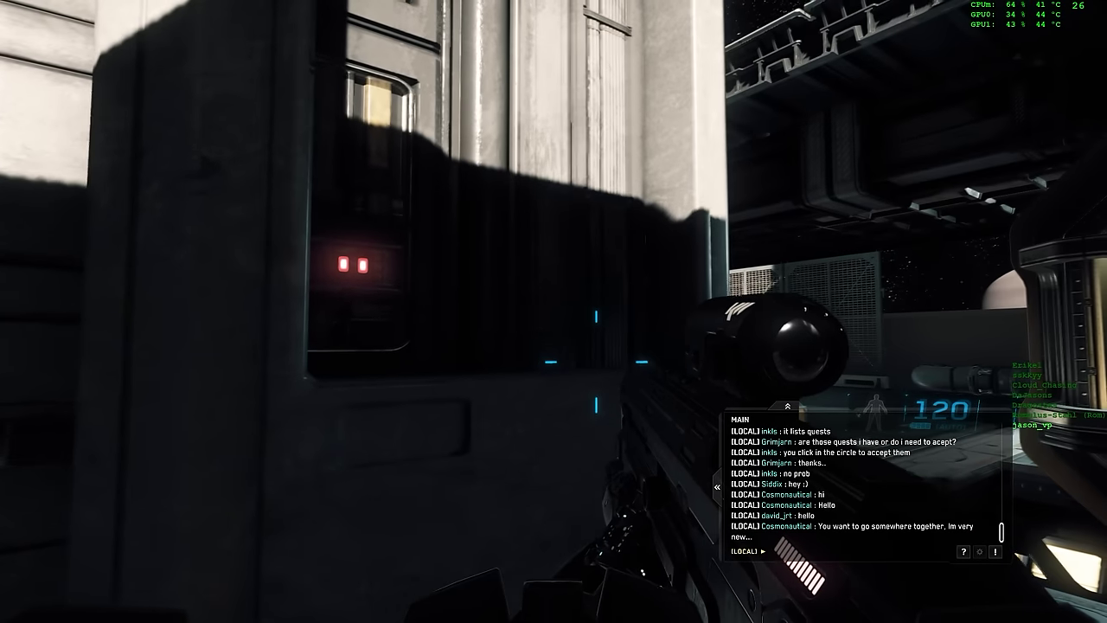
key("w")
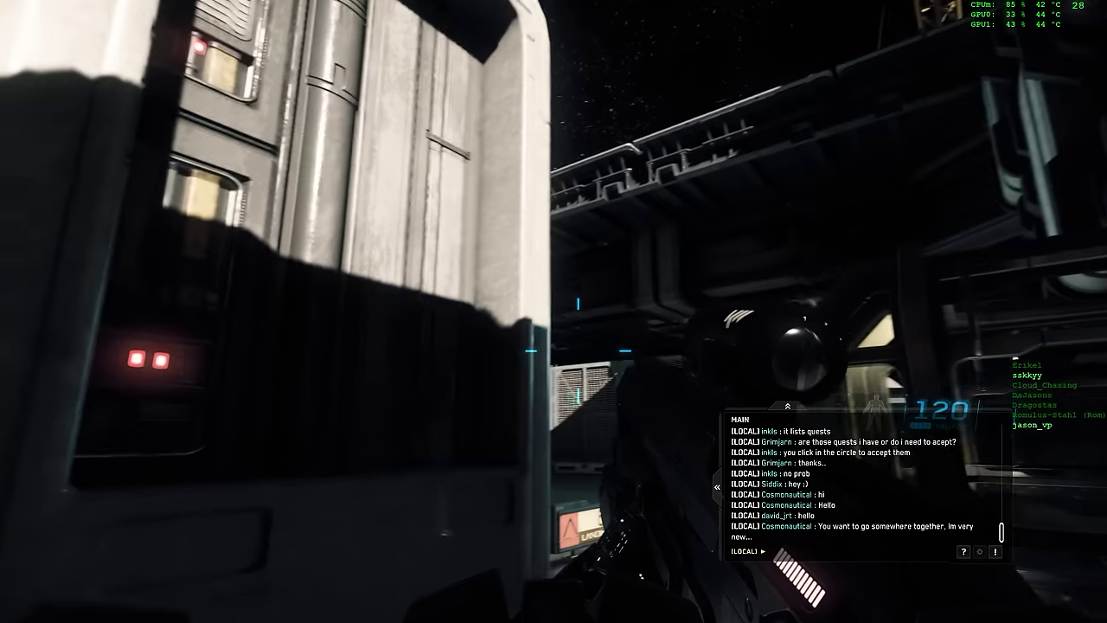
Step: Peek around the pillar, advance on the Anvil Hornet and aim down the rifle scope
key("w")
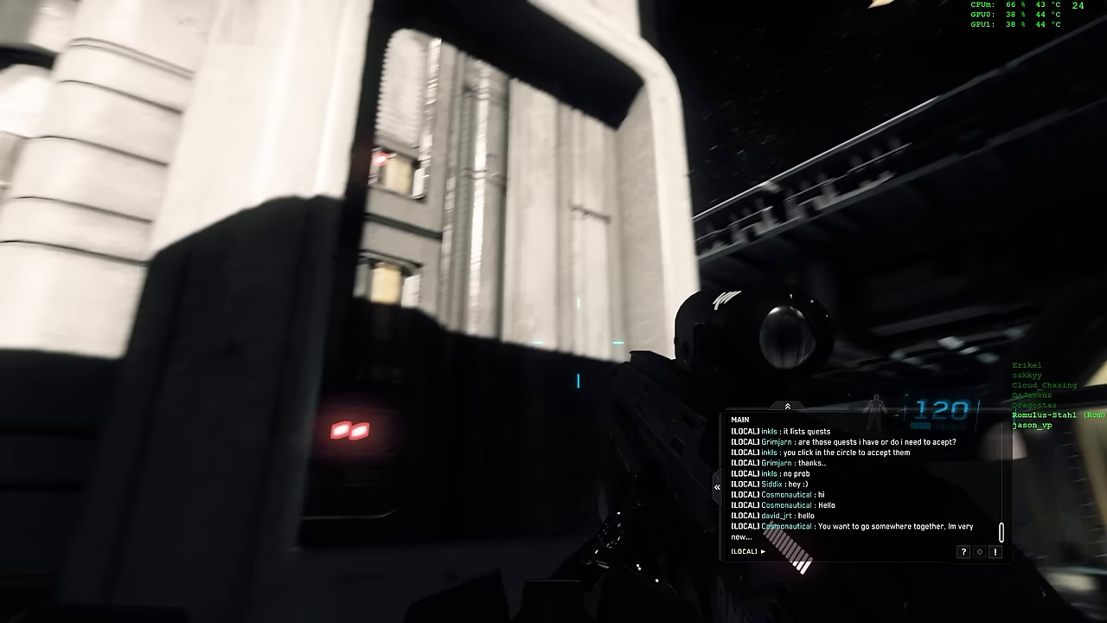
key("w")
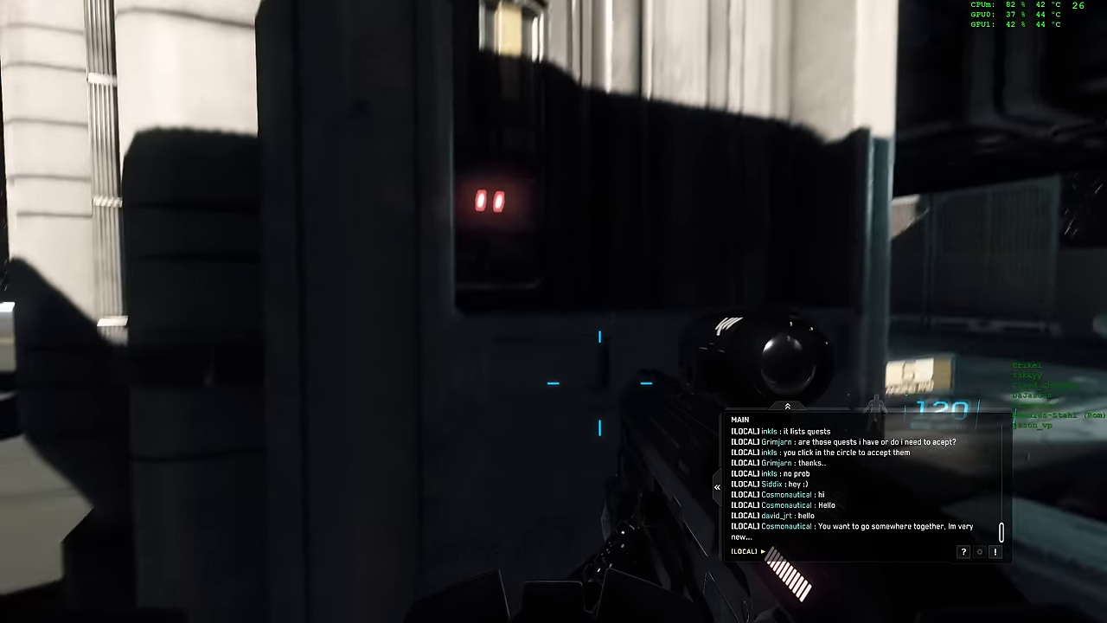
key("d")
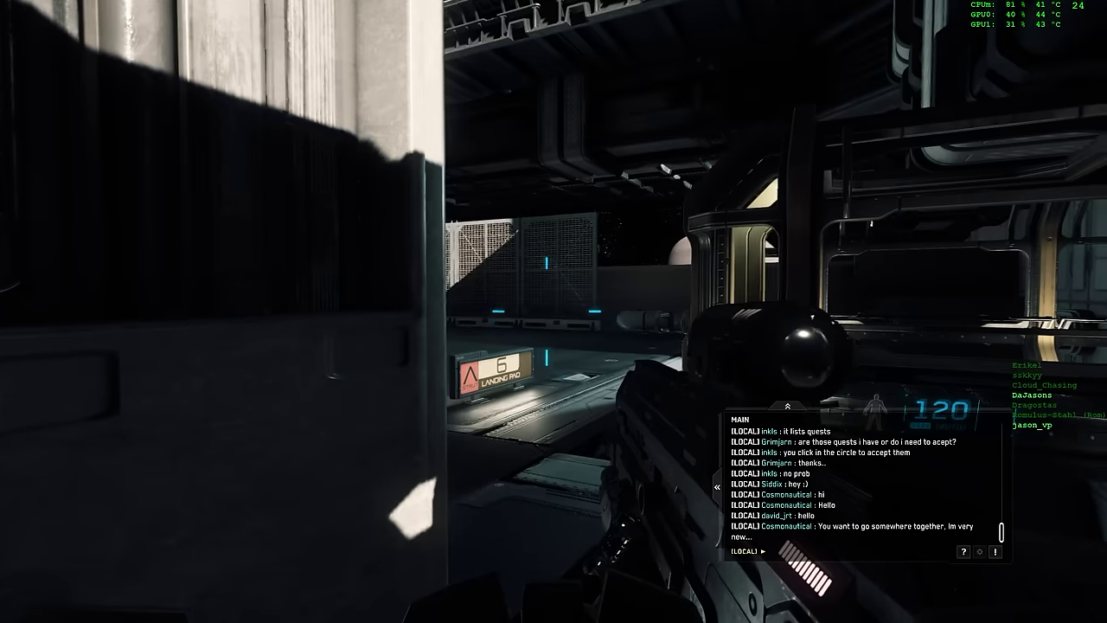
key("a")
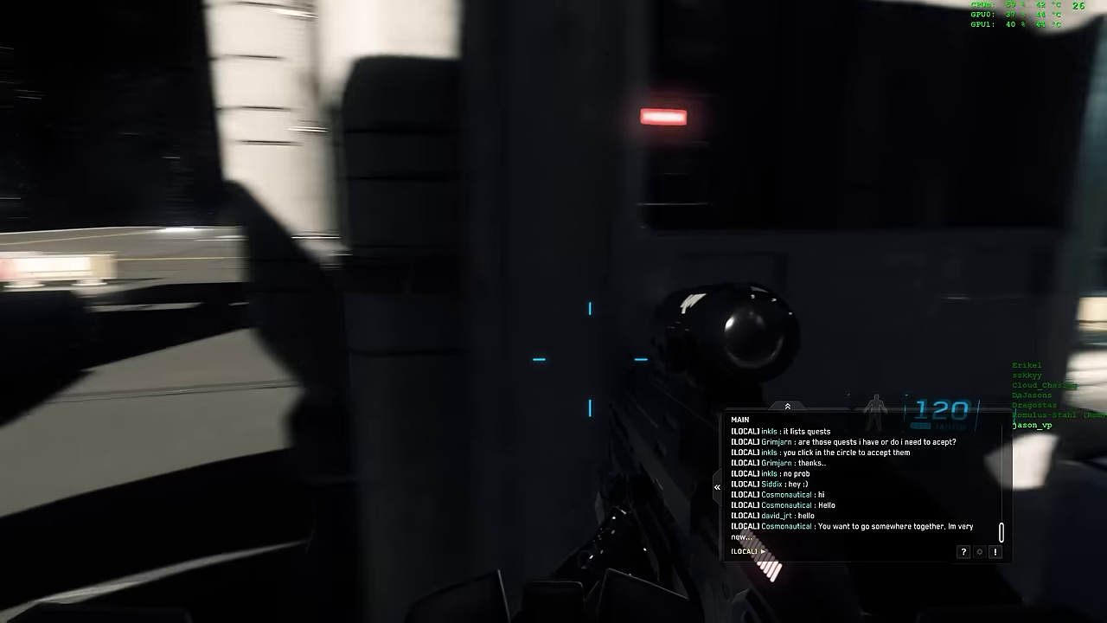
key("w")
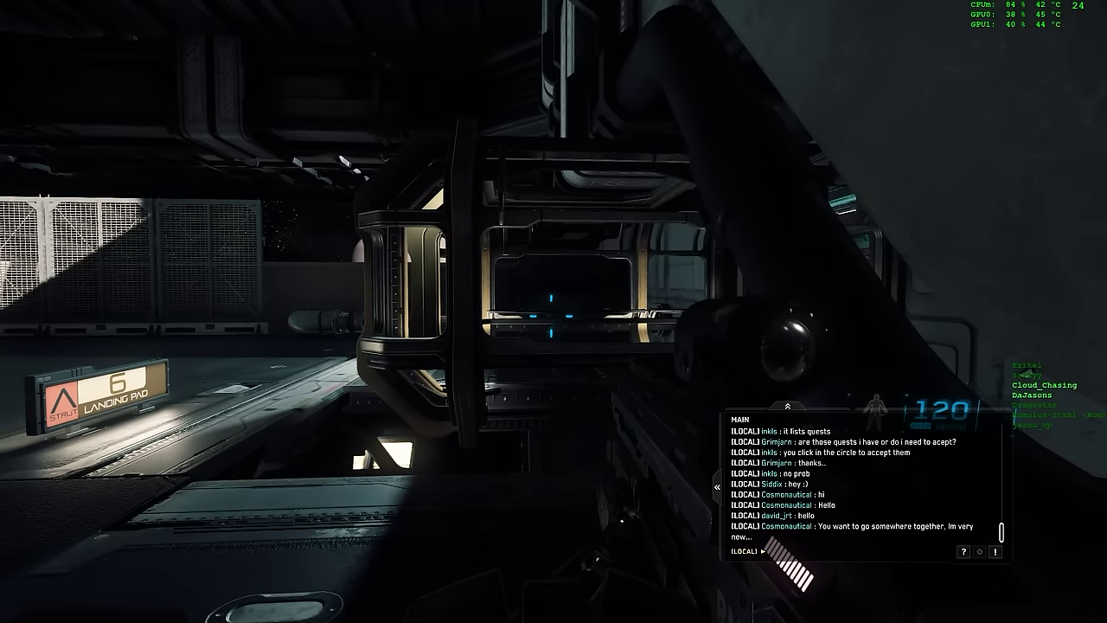
key("w")
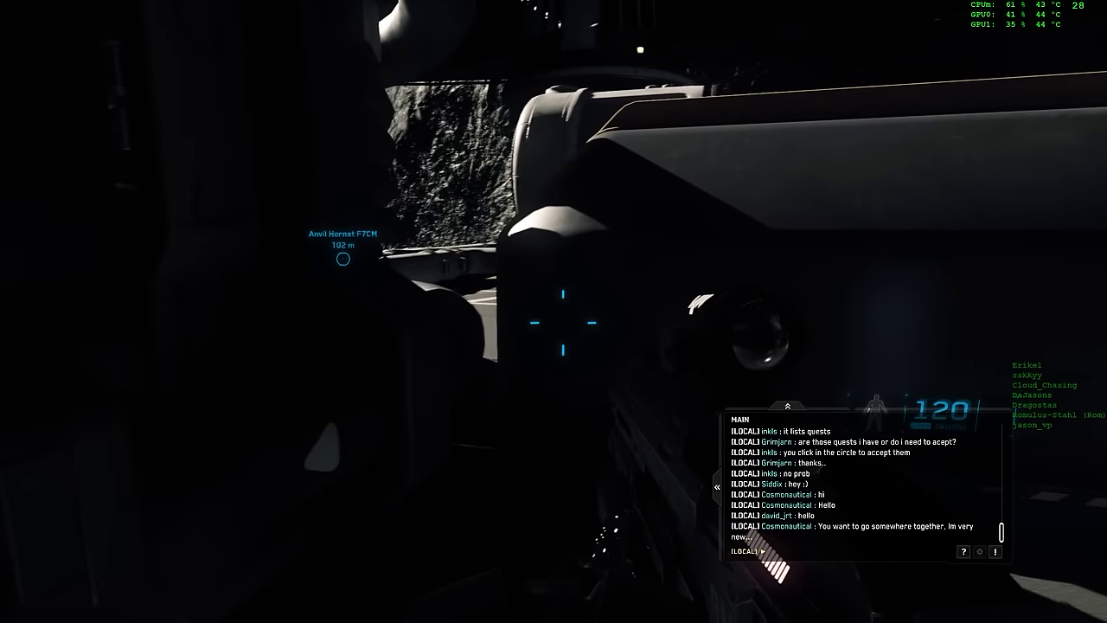
key("w")
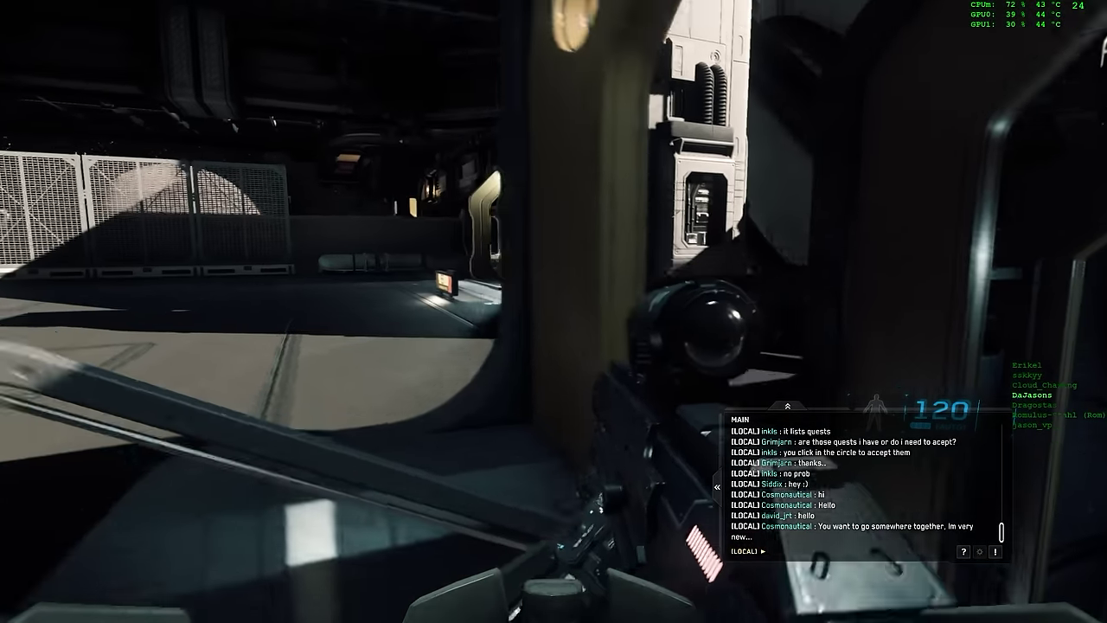
right_click(553, 311)
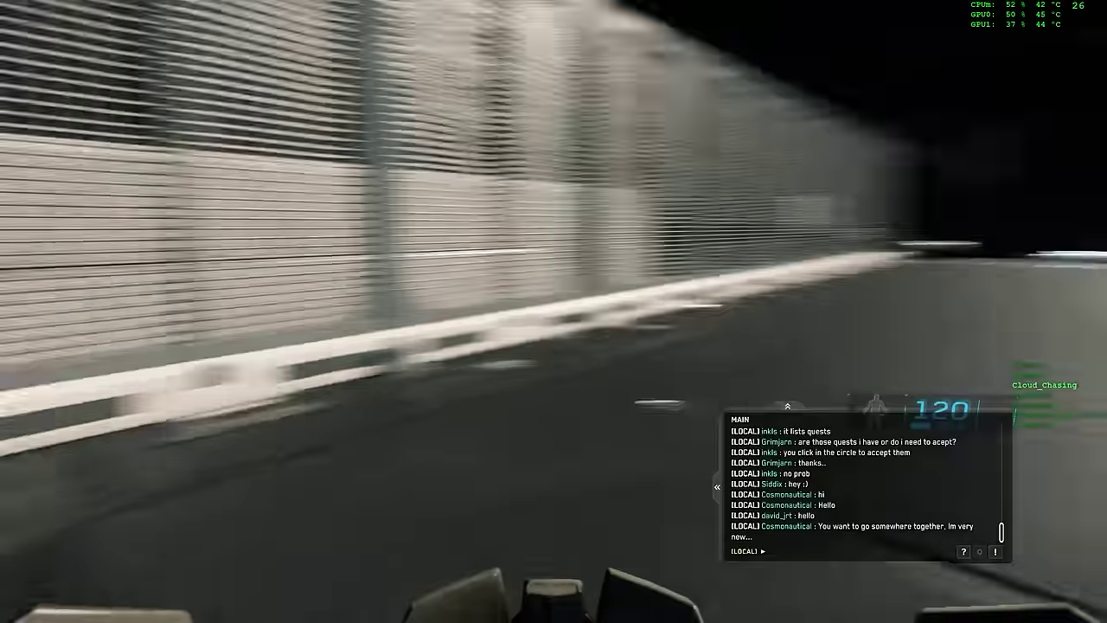
Step: Raise the rifle while walking the railing into the corridor to the pressurised door
key("1")
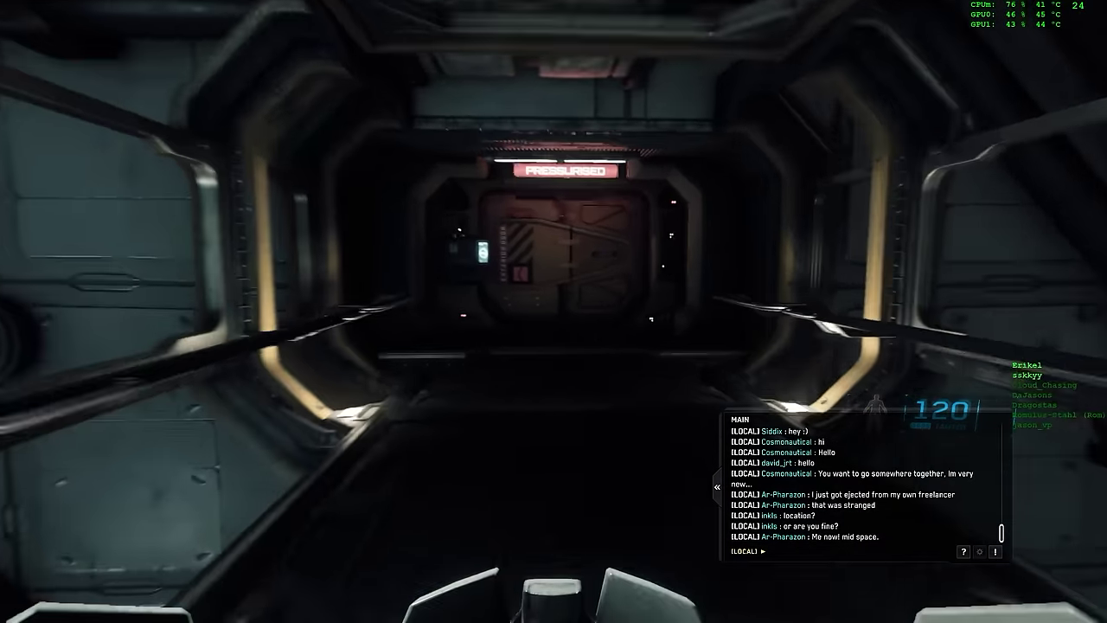
Step: Walk up to the exterior door and continue into the walkway past the Landing Pad 5 sign
key("w")
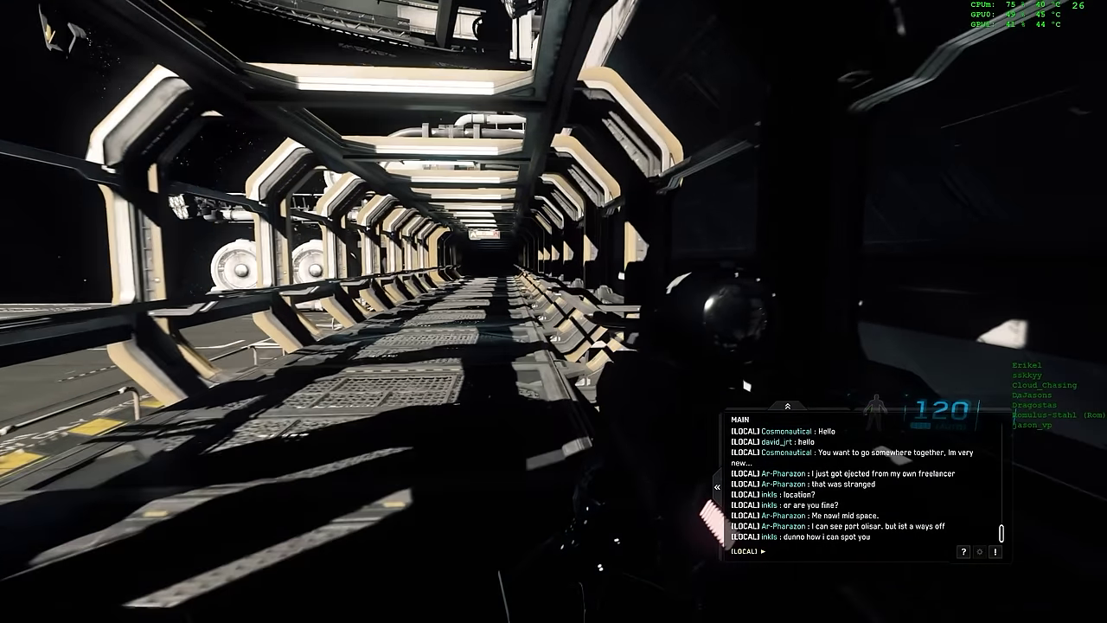
Step: Walk the walkway, glancing at the moon outside, to the Landing Pad 6 doorway at its end
key("w")
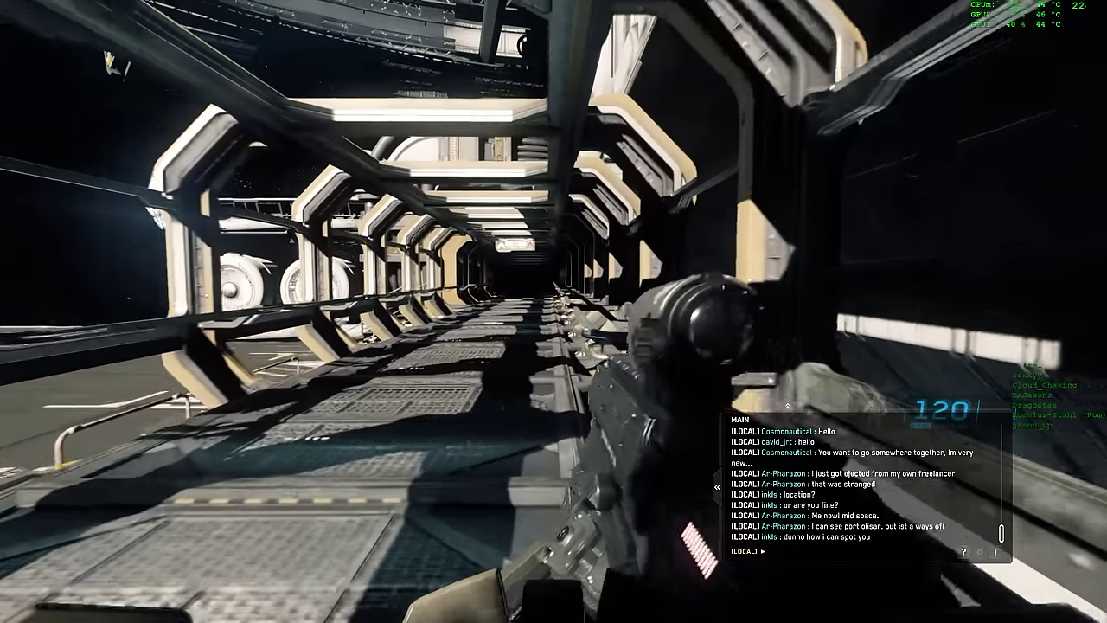
key("w")
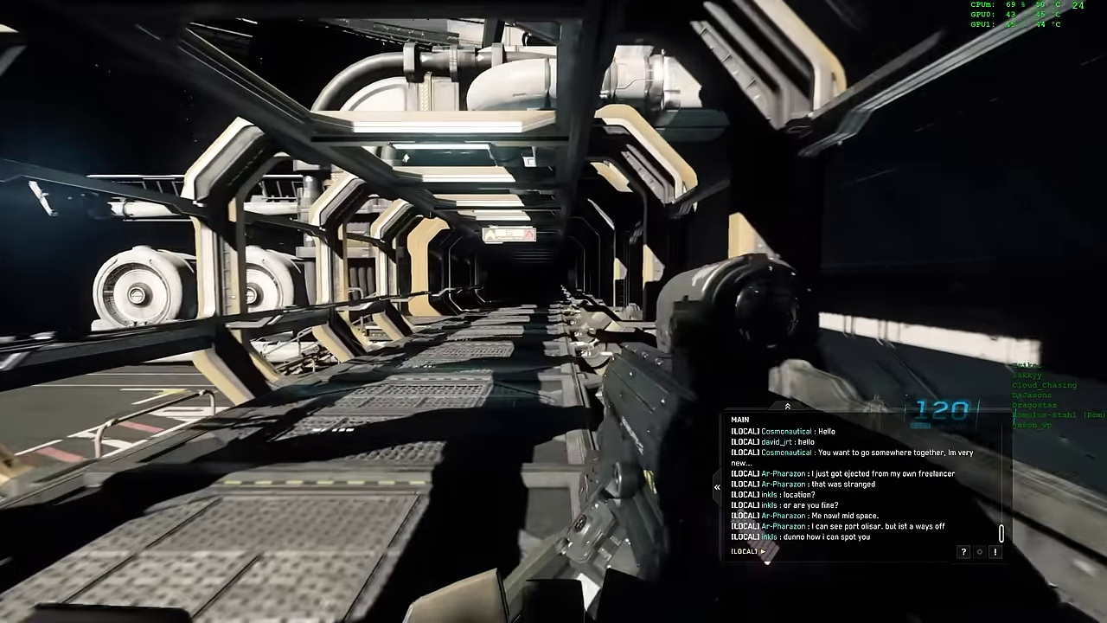
key("w")
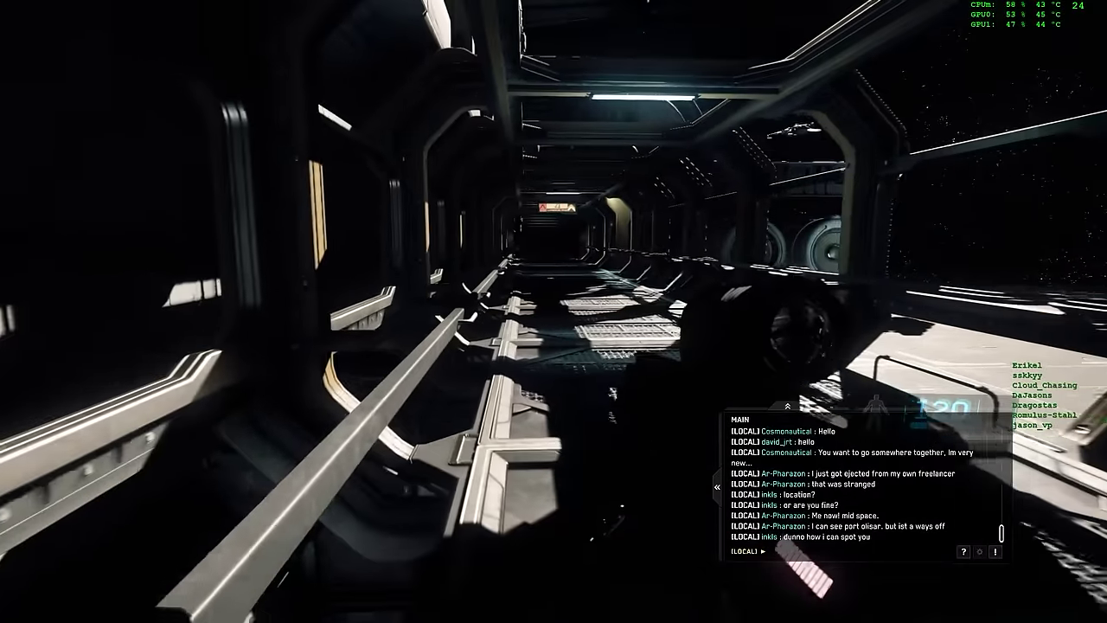
key("w")
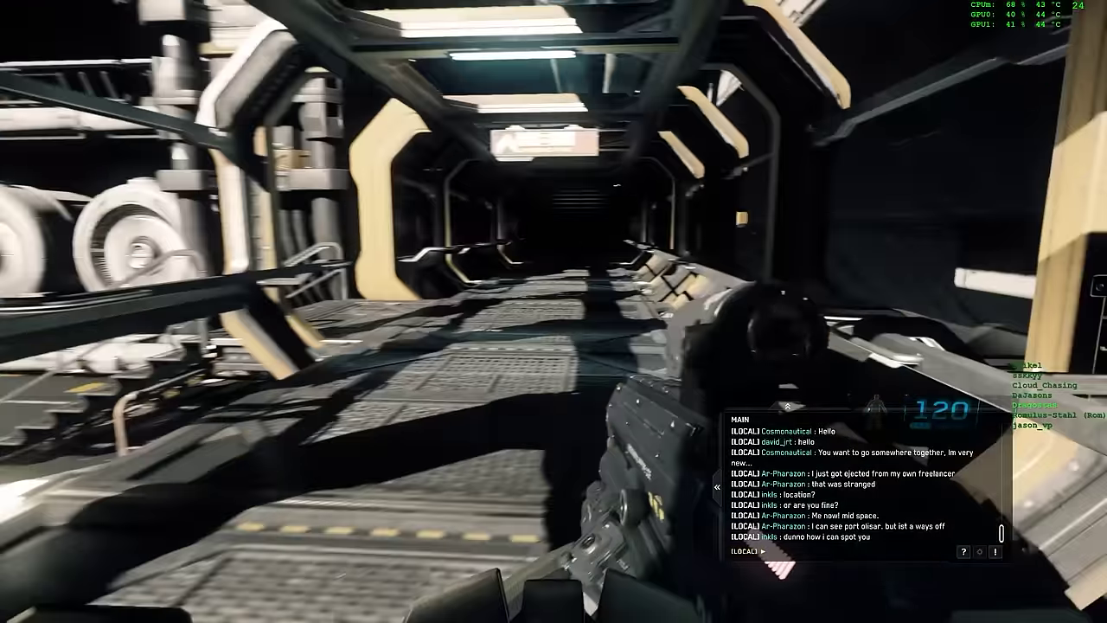
key("w")
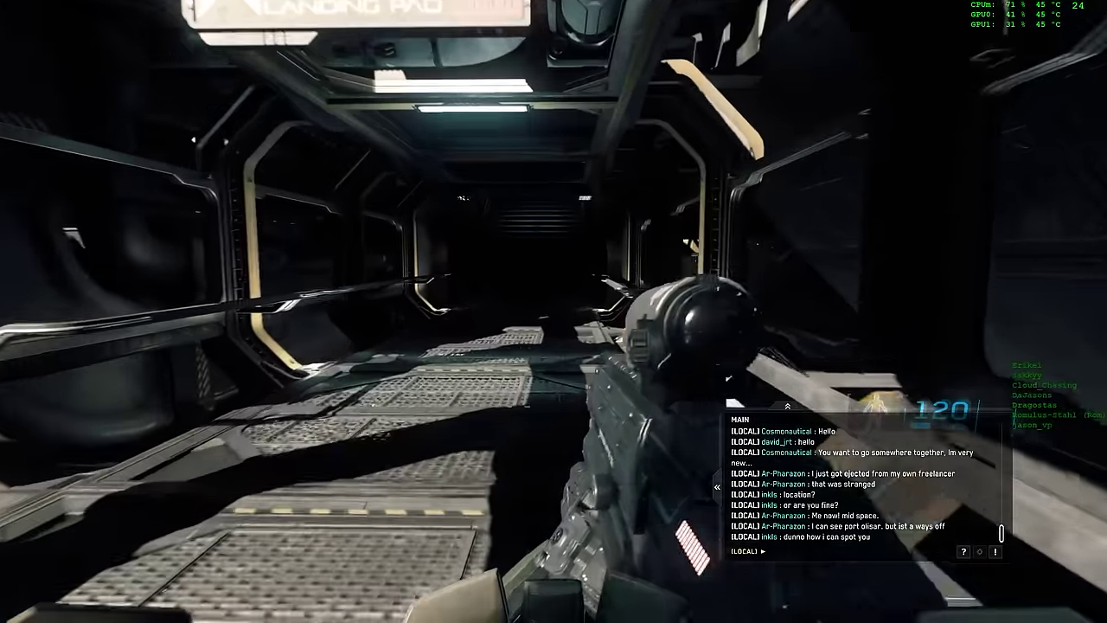
key("w")
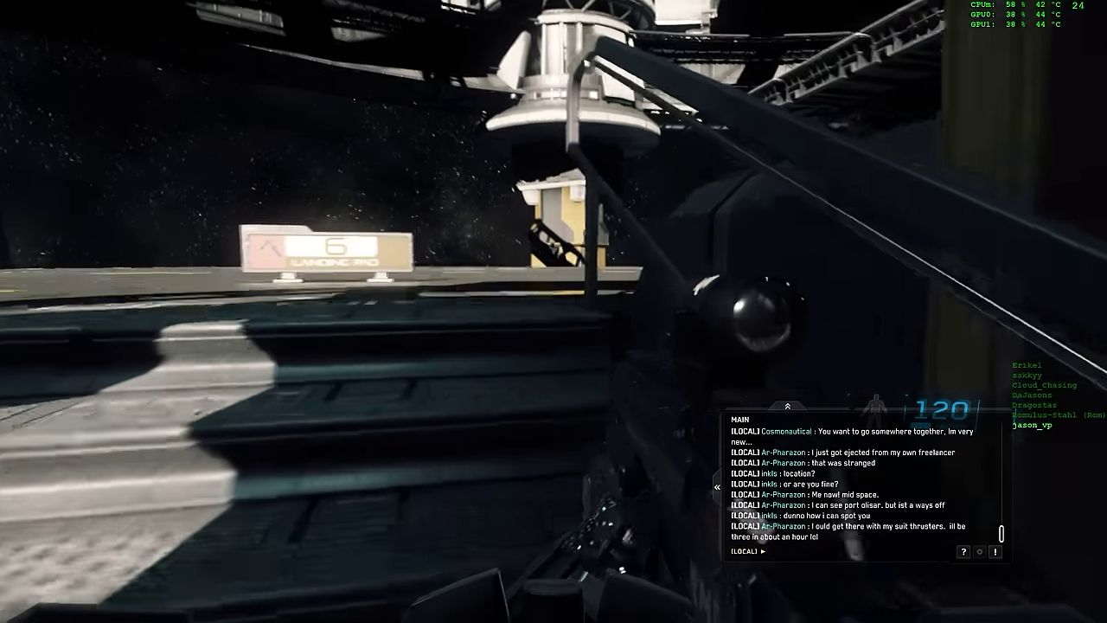
Step: Head past the Landing Pad 6 sign through the hangar doorway into the corridor
key("w")
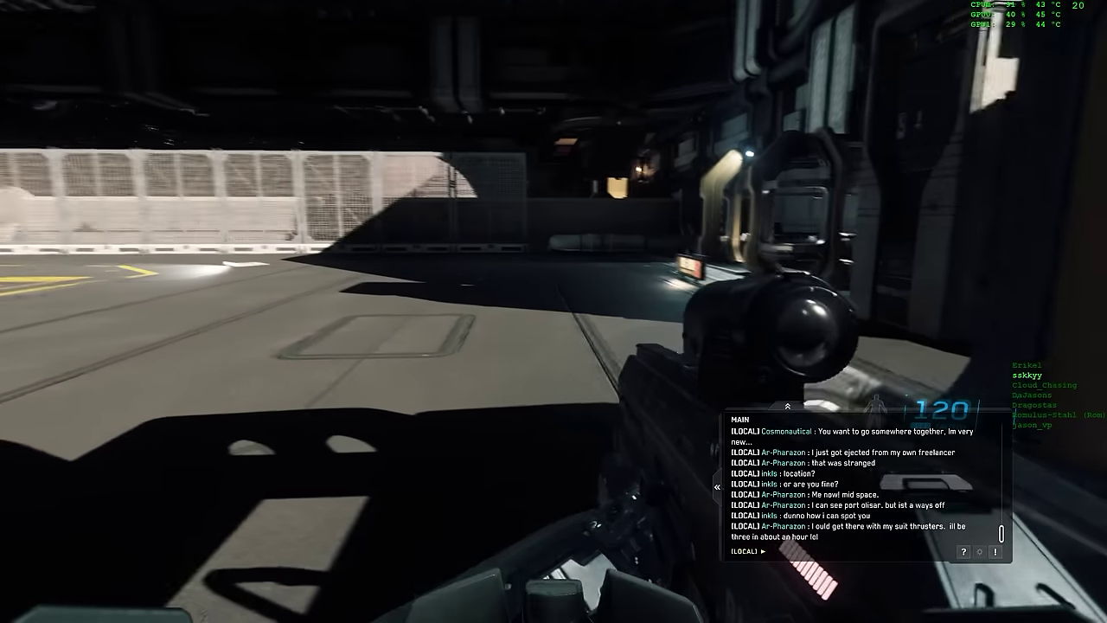
key("w")
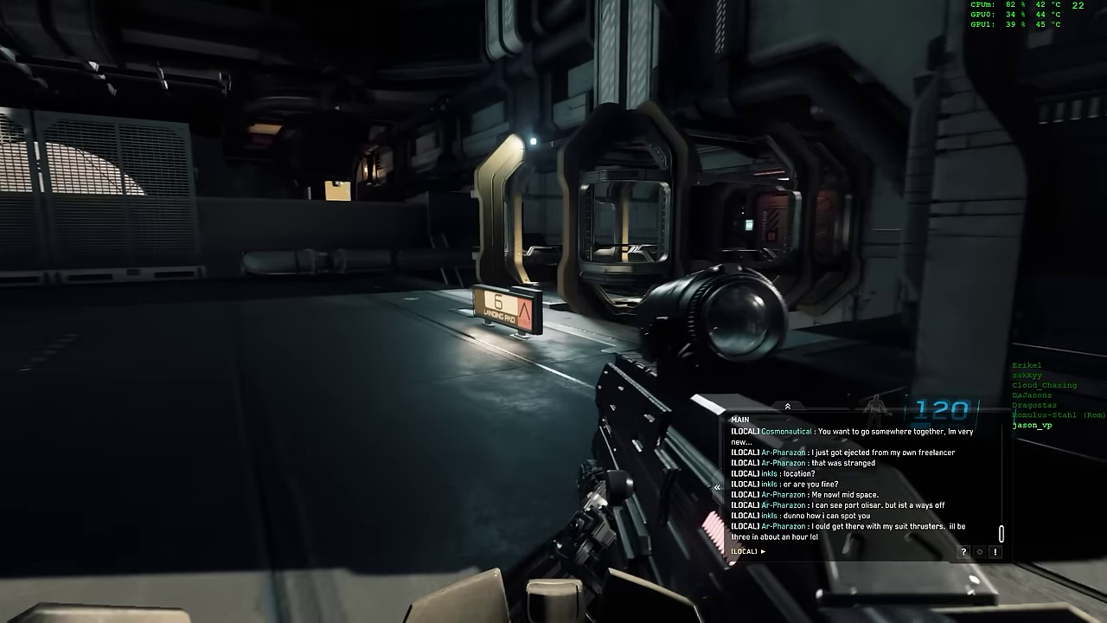
key("w")
key("w")
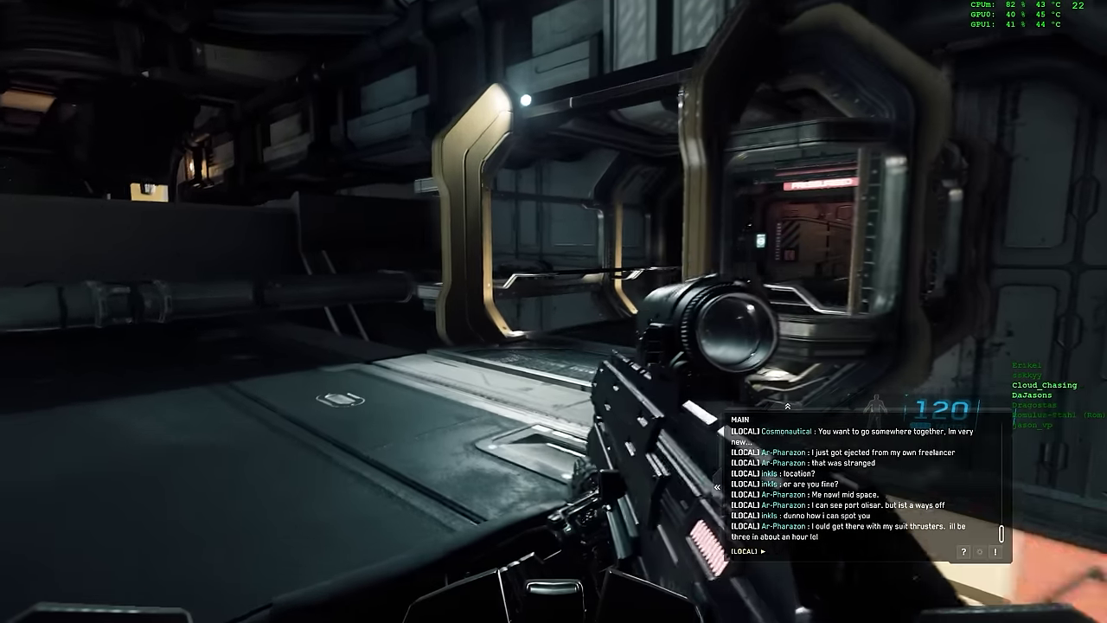
Step: Go through the pressurised exterior door and cross the landing pad past the structure
key("w")
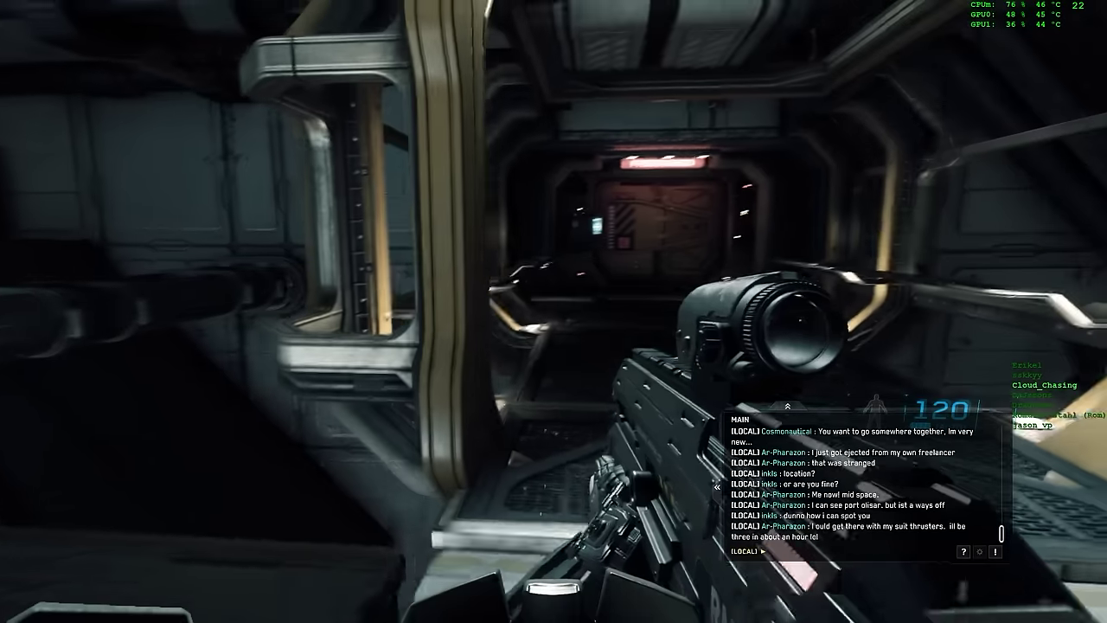
key("w")
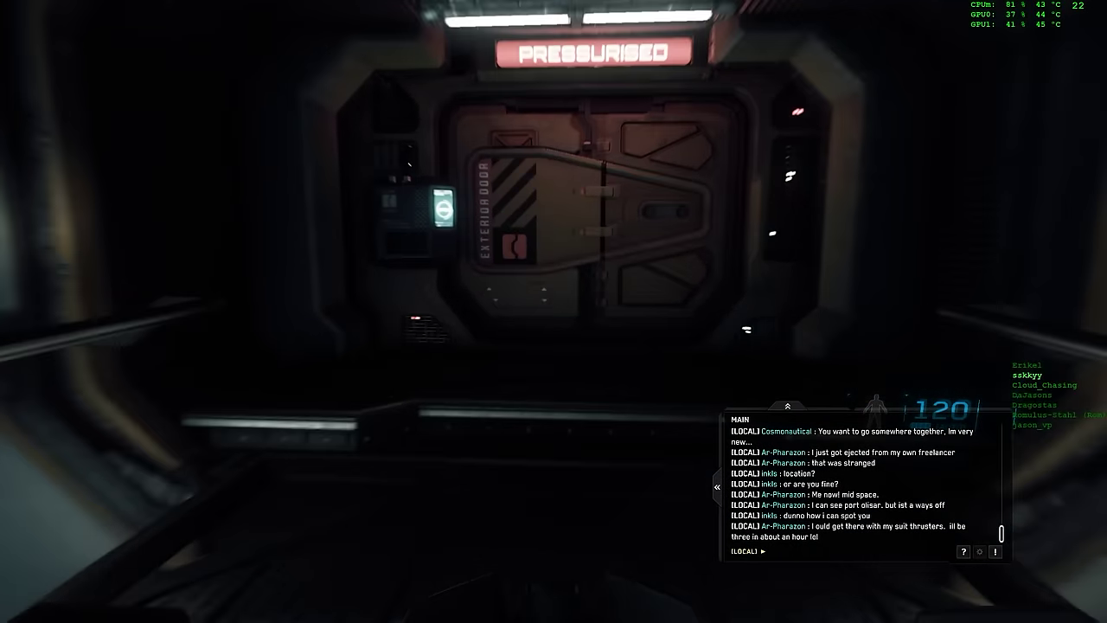
key("w")
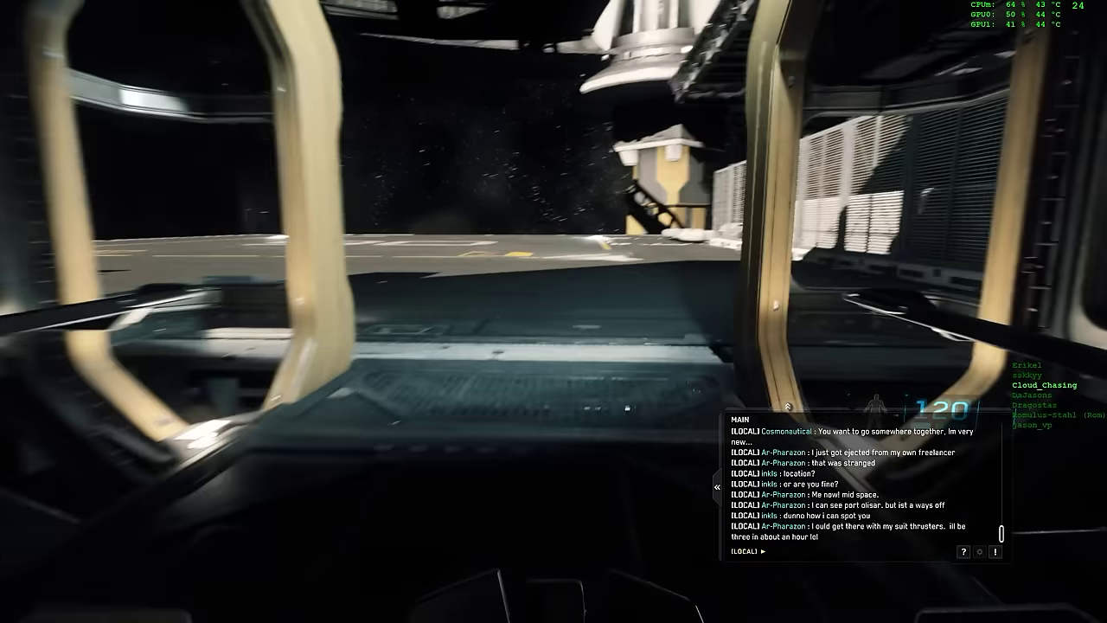
key("w")
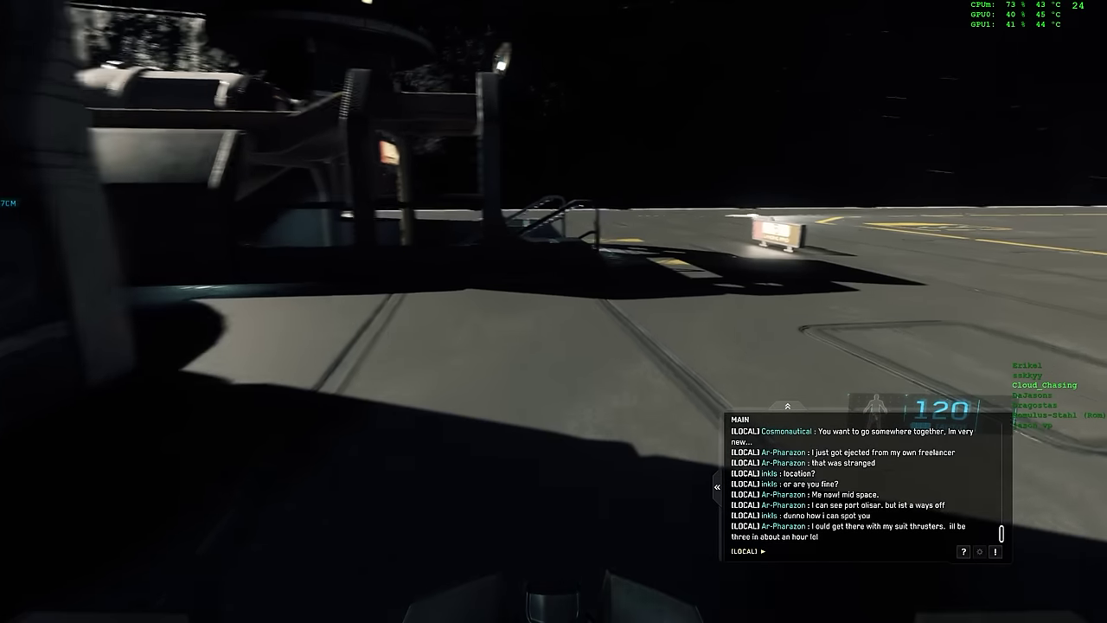
key("w")
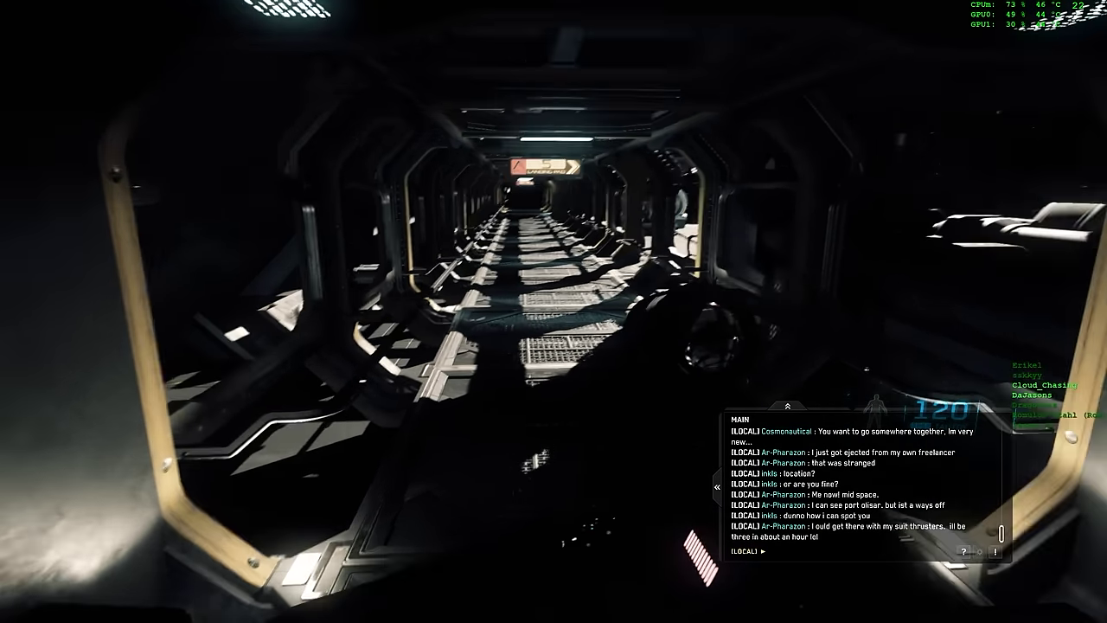
Step: Run under the landing pad sign down the Landing Pad 5 corridor to the stairwell
key("w")
key("w")
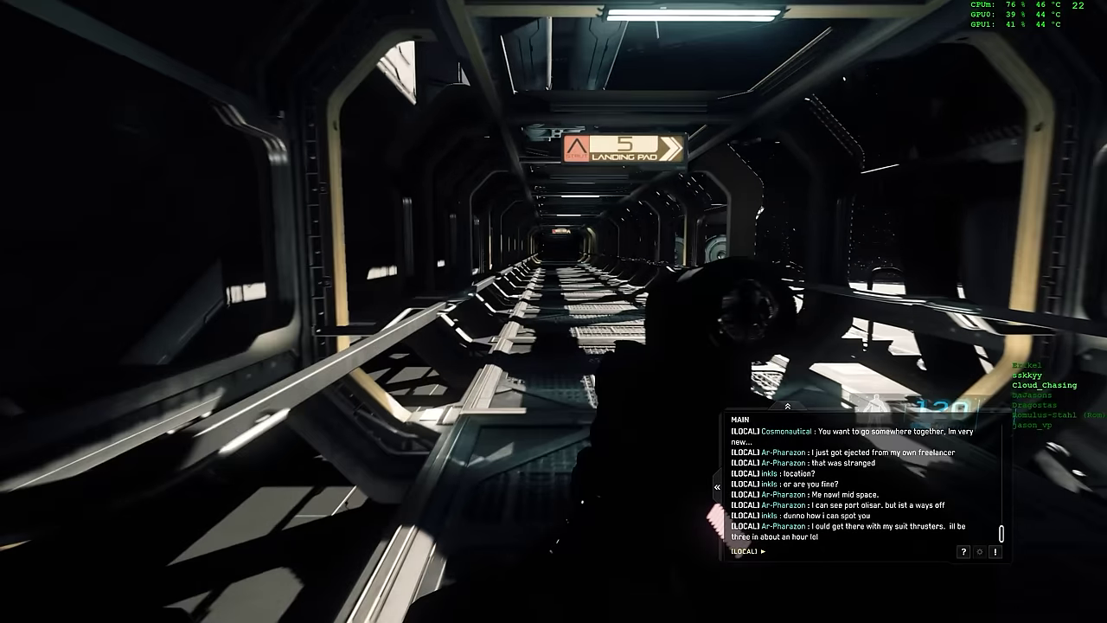
key("w")
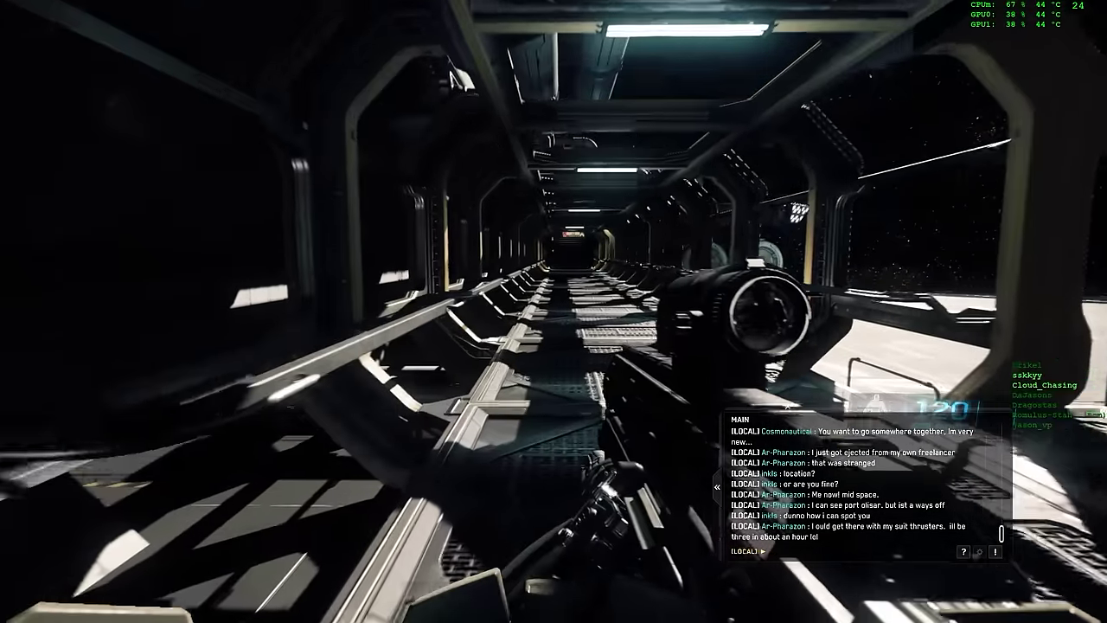
key("w")
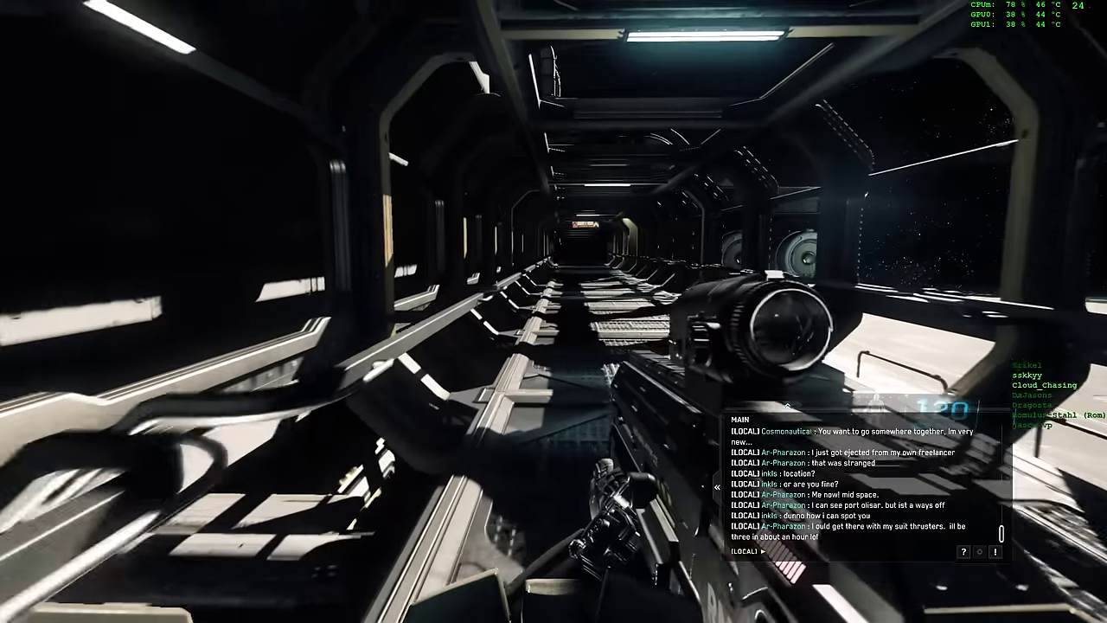
key("w")
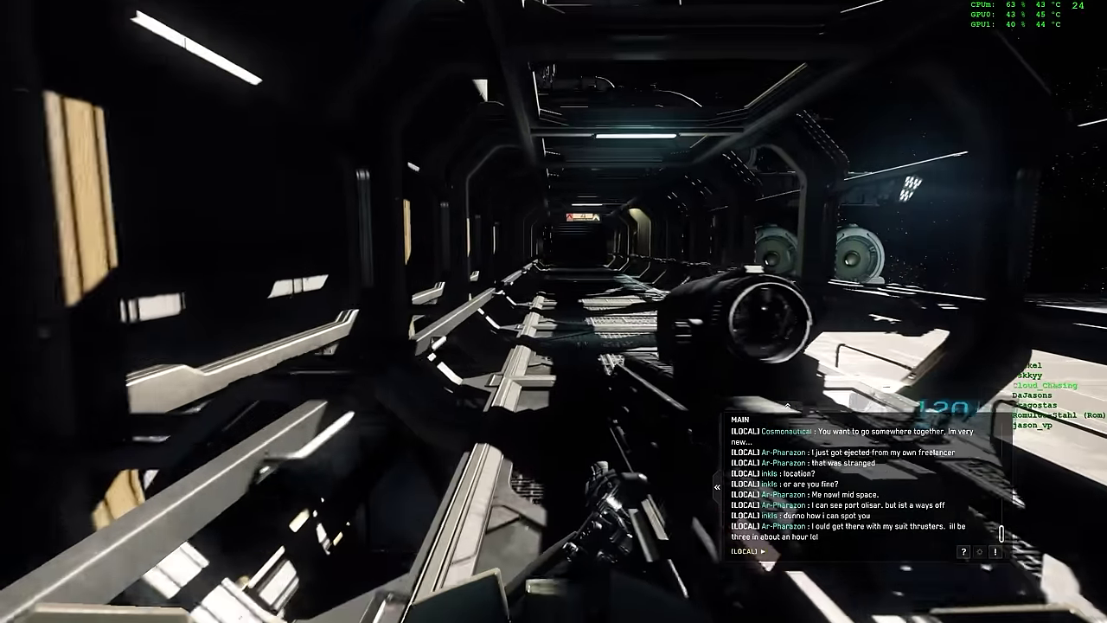
key("w")
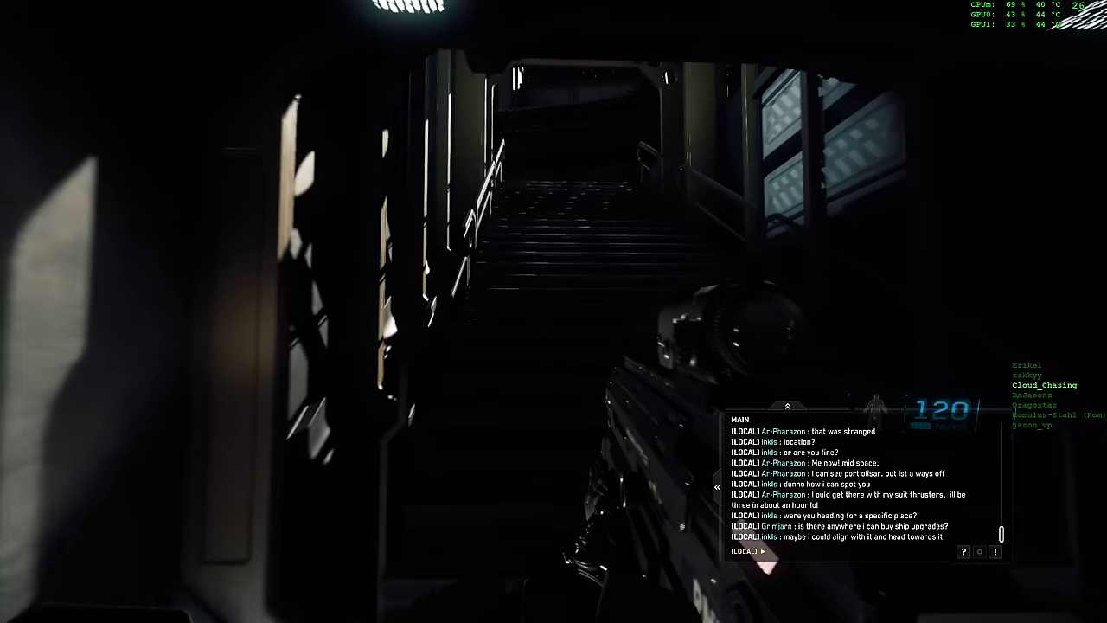
Step: Climb the stairs to the lit landing, pass the pillar and walk right toward the fence
key("w")
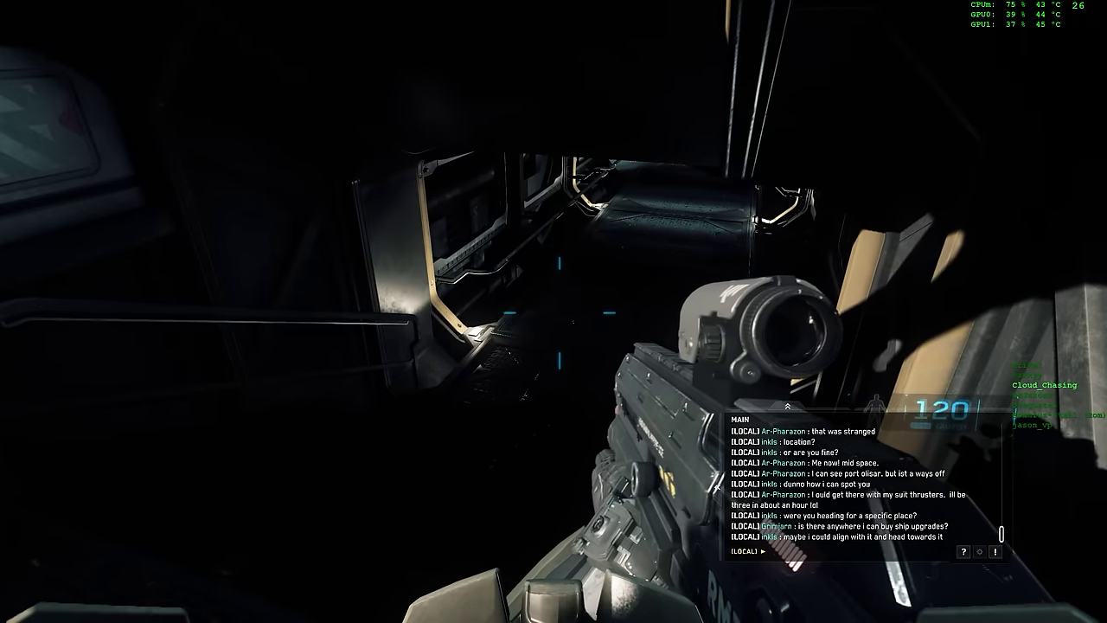
key("w")
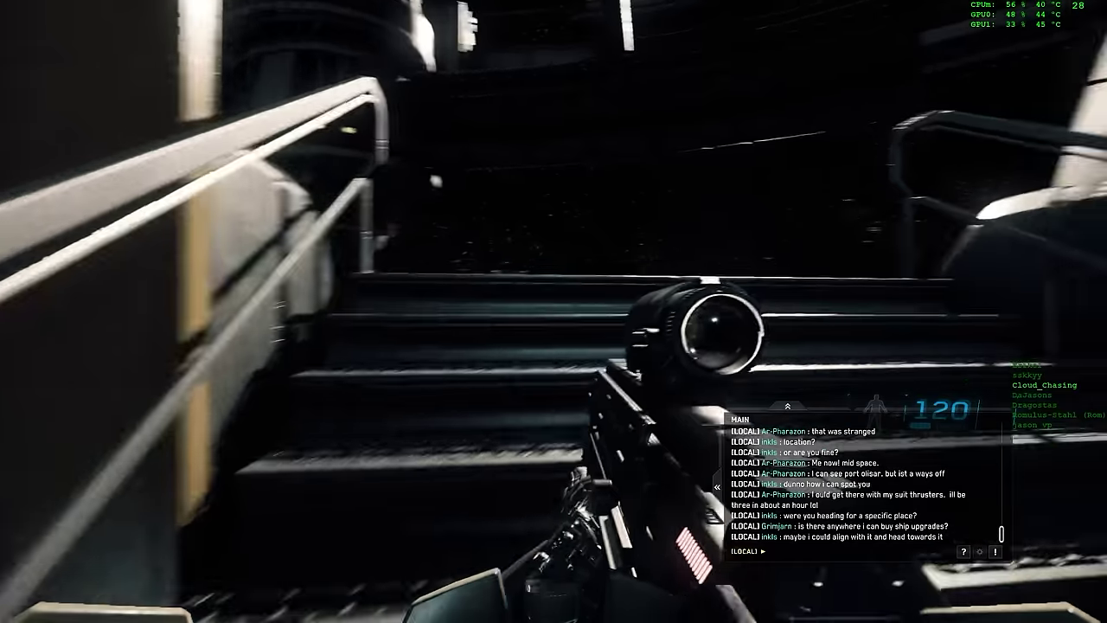
key("w")
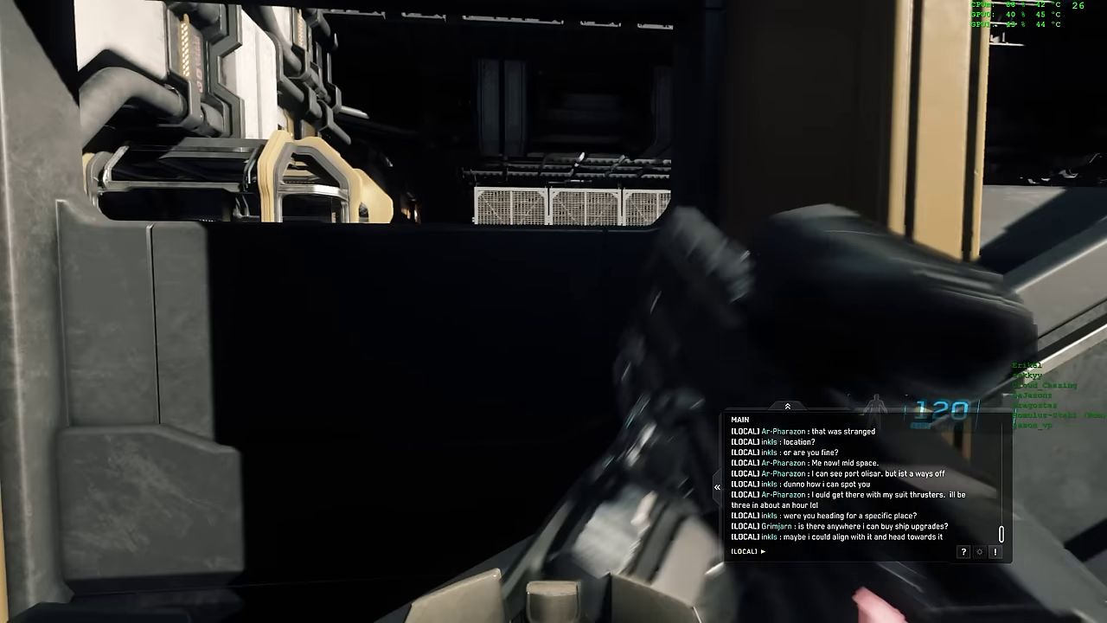
key("w")
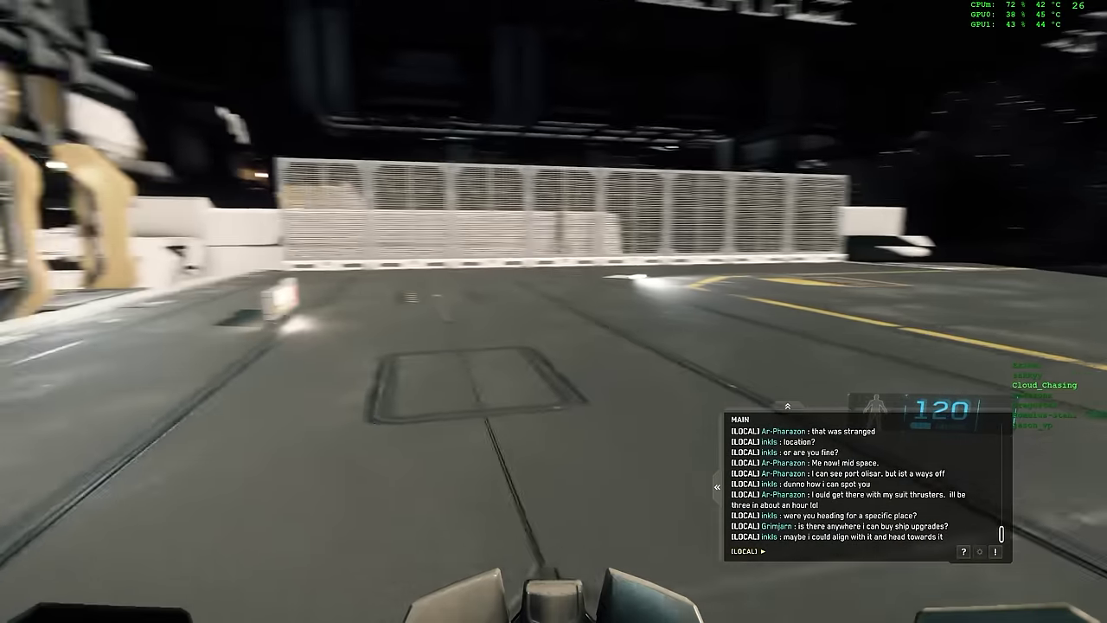
key("w")
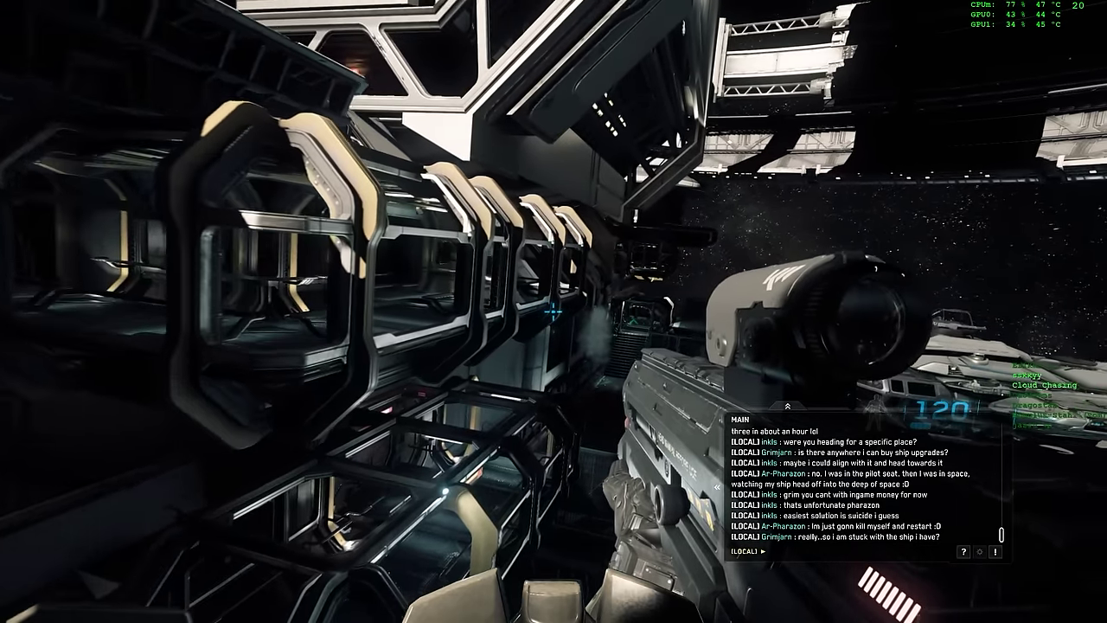
Step: Walk the corridor to the depressurised airlock, scope into it, then head back toward the stairs
key("w")
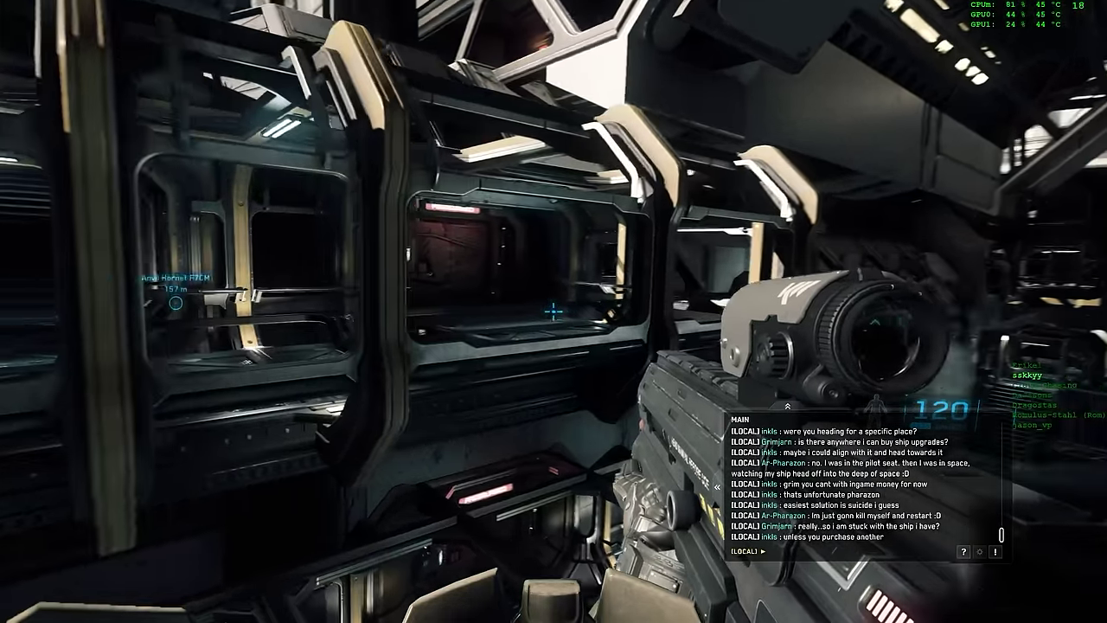
key("w")
key("w")
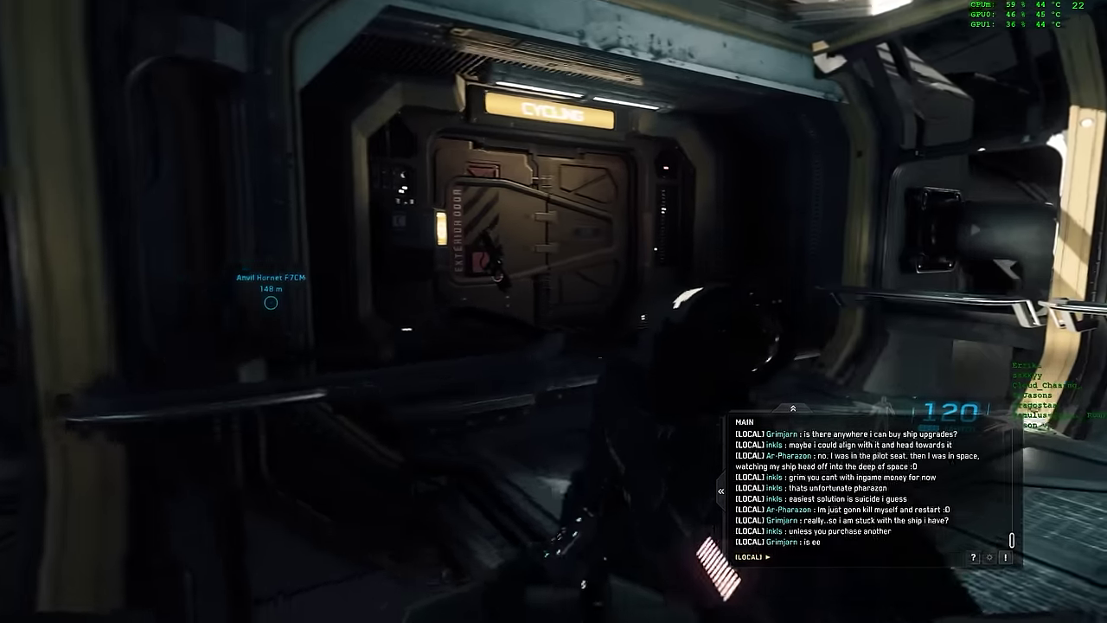
right_click(553, 312)
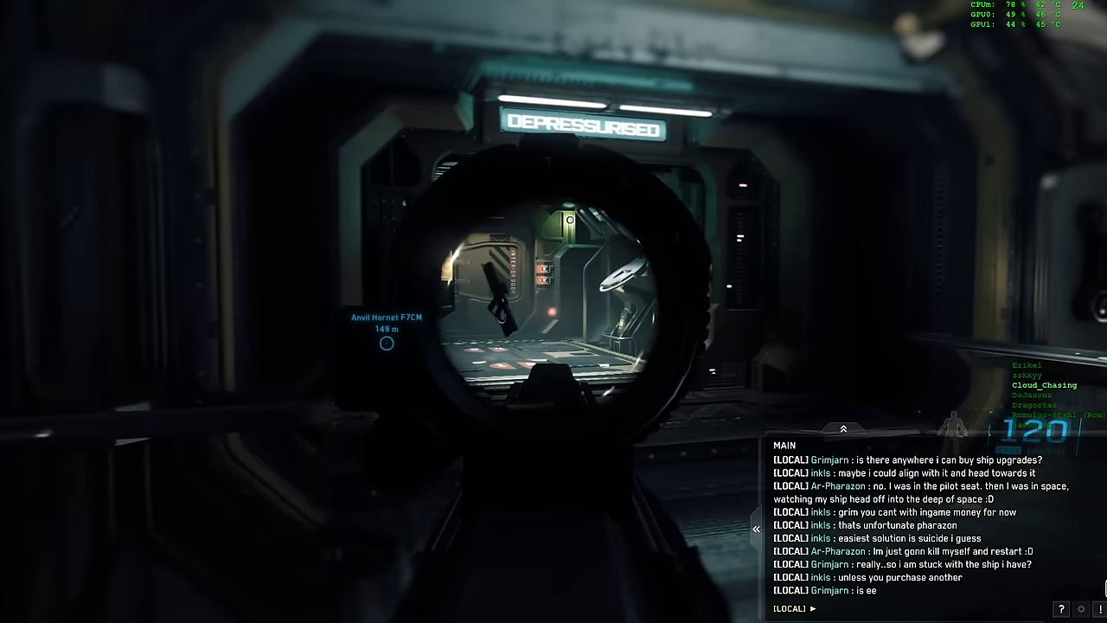
right_click(553, 311)
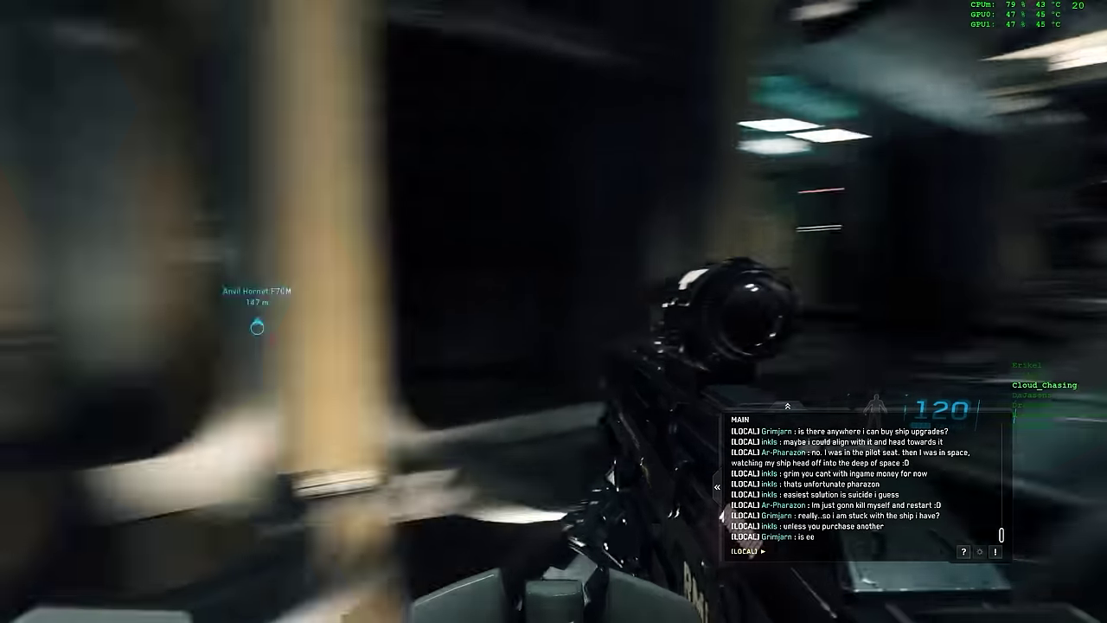
key("w")
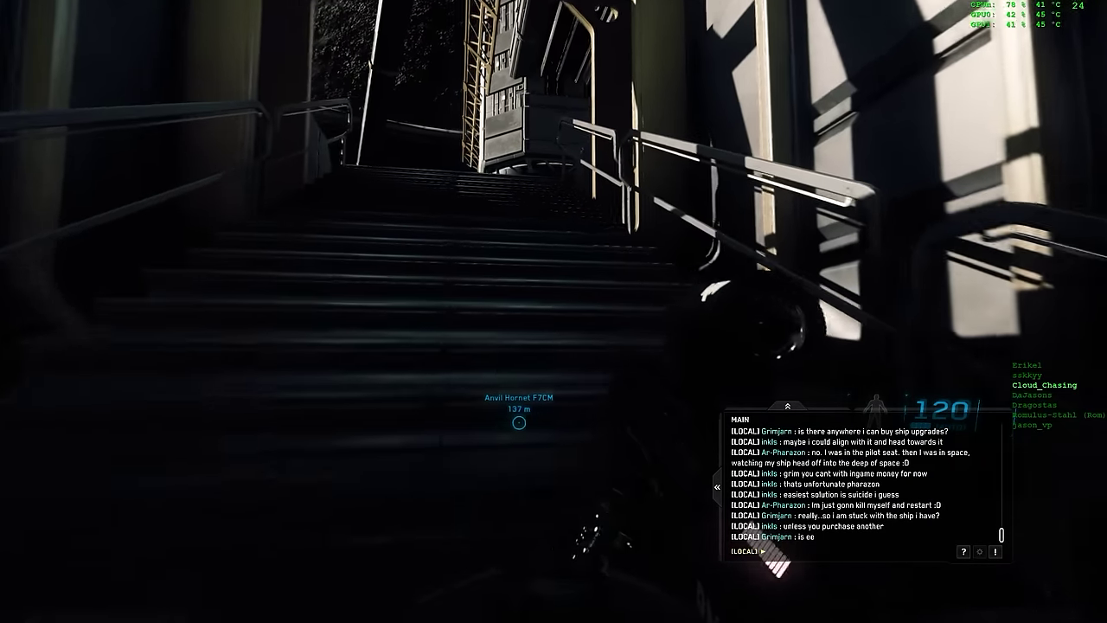
Step: Climb the stairs and step onto the platform toward the Anvil Hornet F7CM marker
key("w")
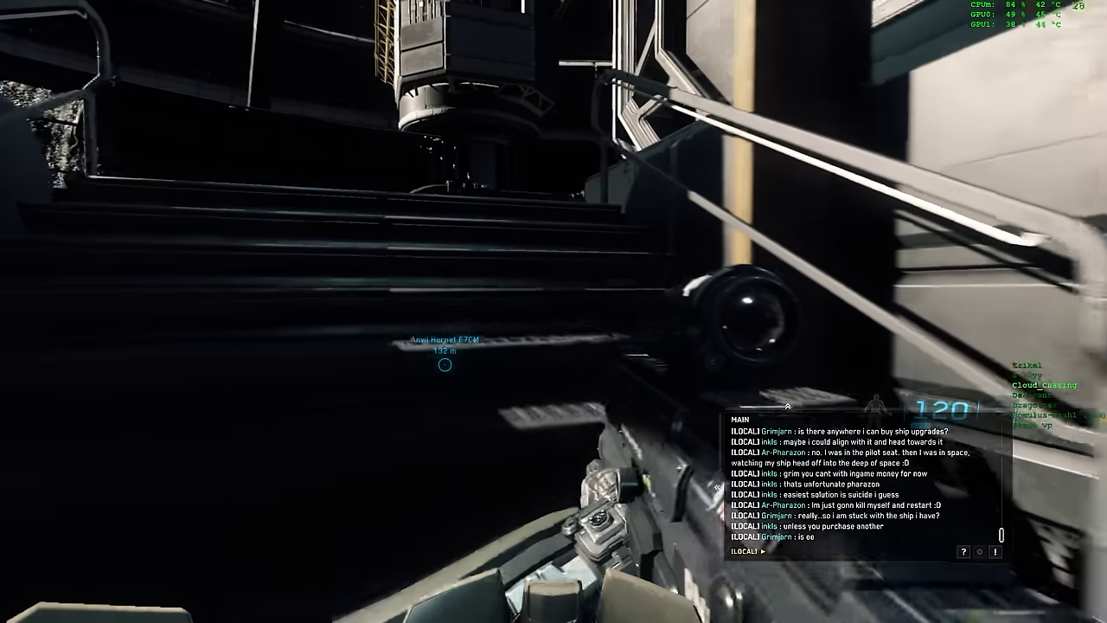
key("w")
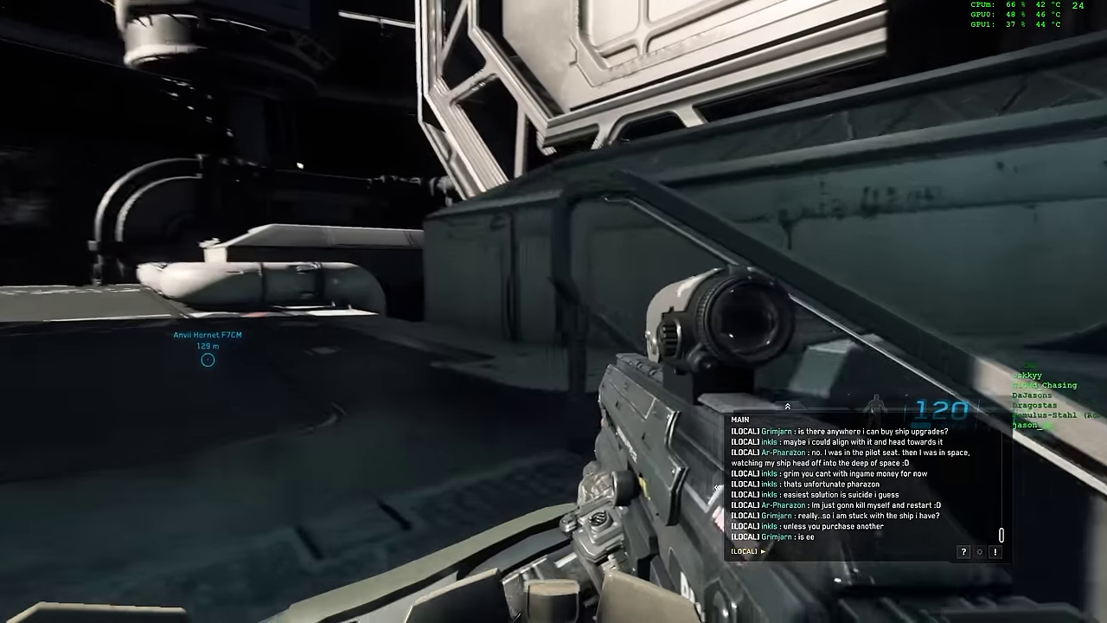
key("w")
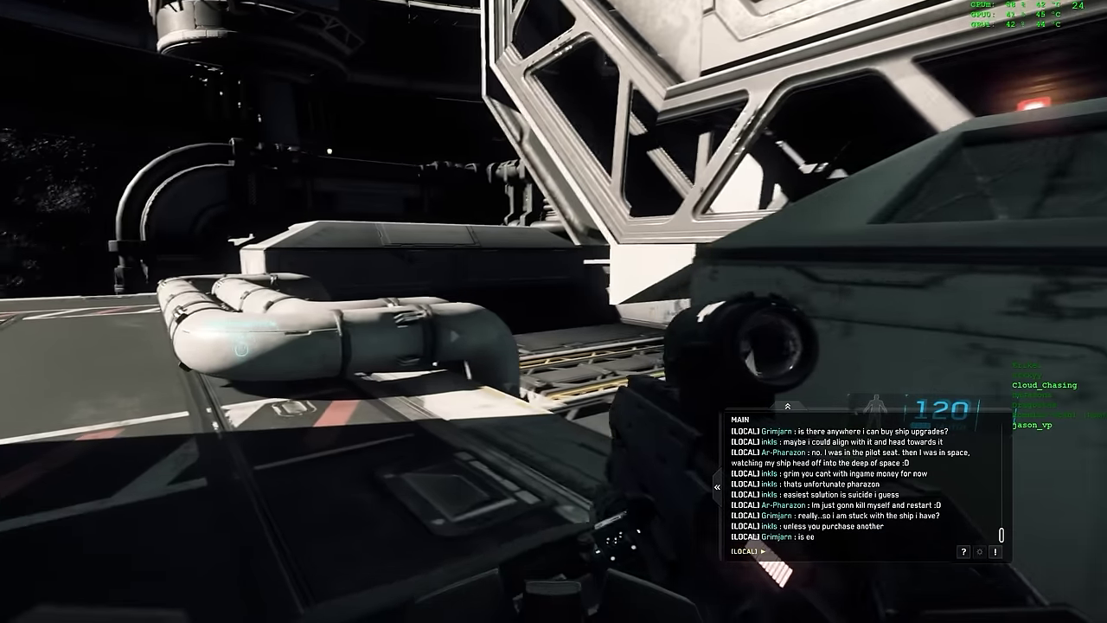
key("w")
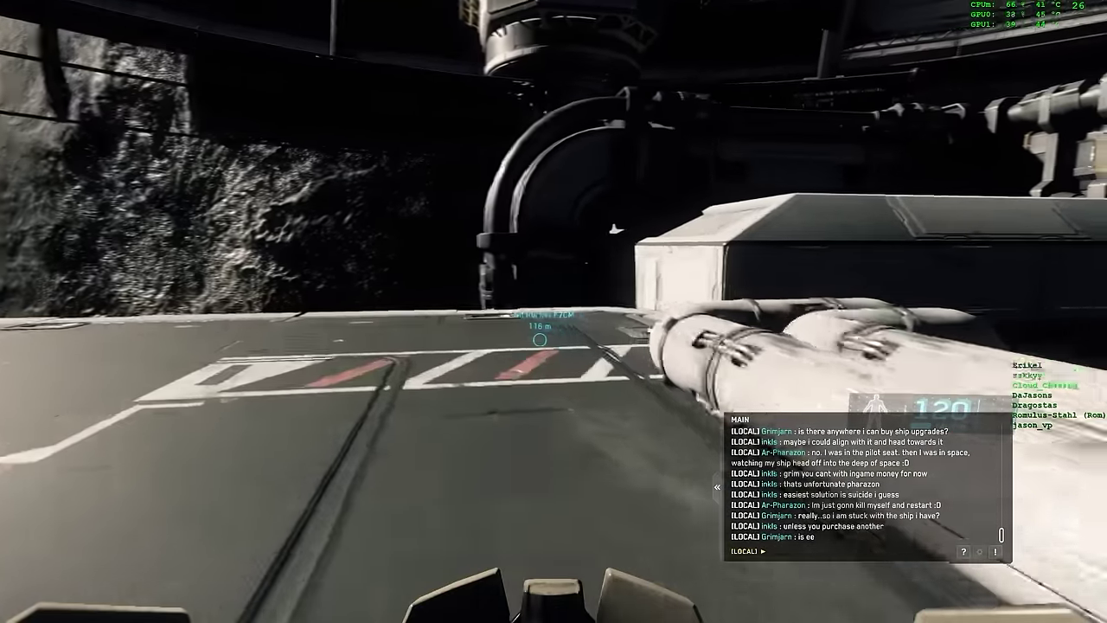
key("w")
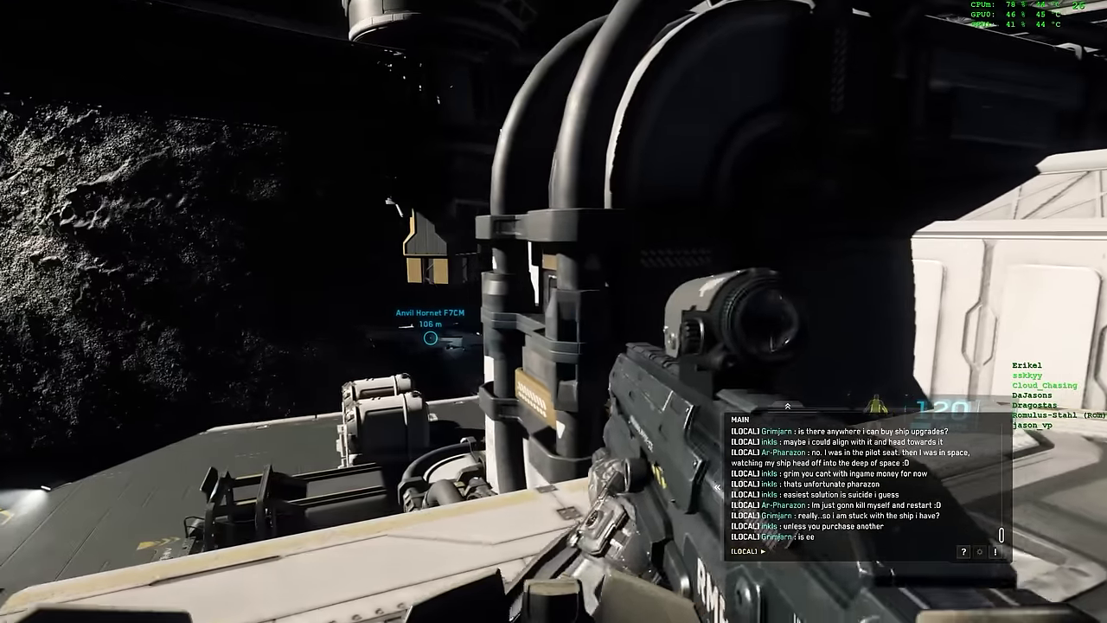
Step: Scope and fire at the distant figure, then cross the hangar floor toward the doorway
right_click(554, 312)
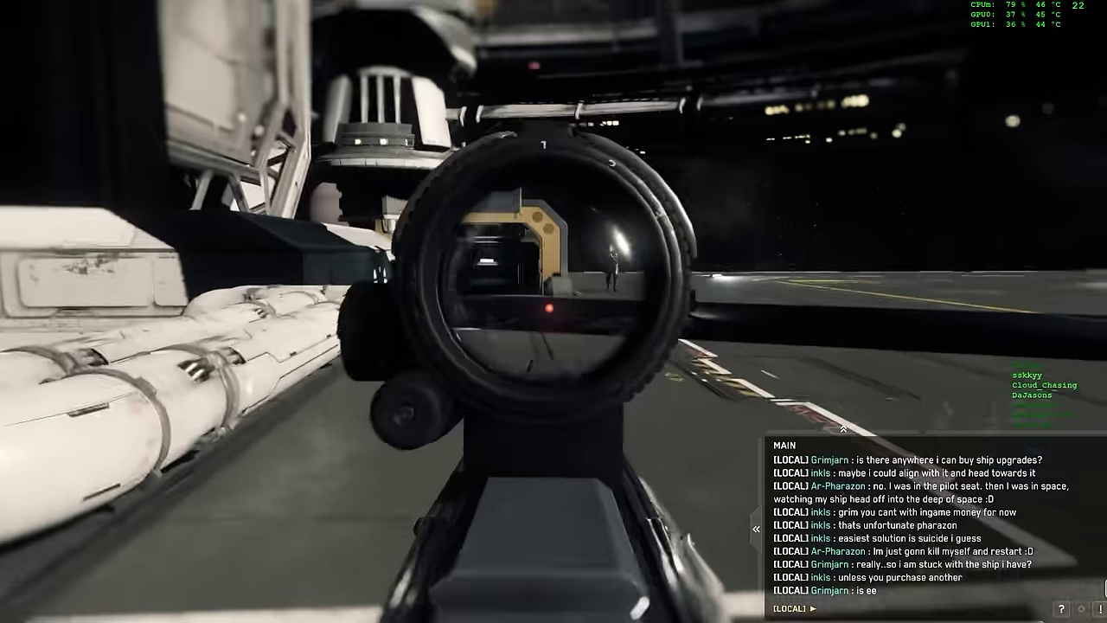
left_click(554, 312)
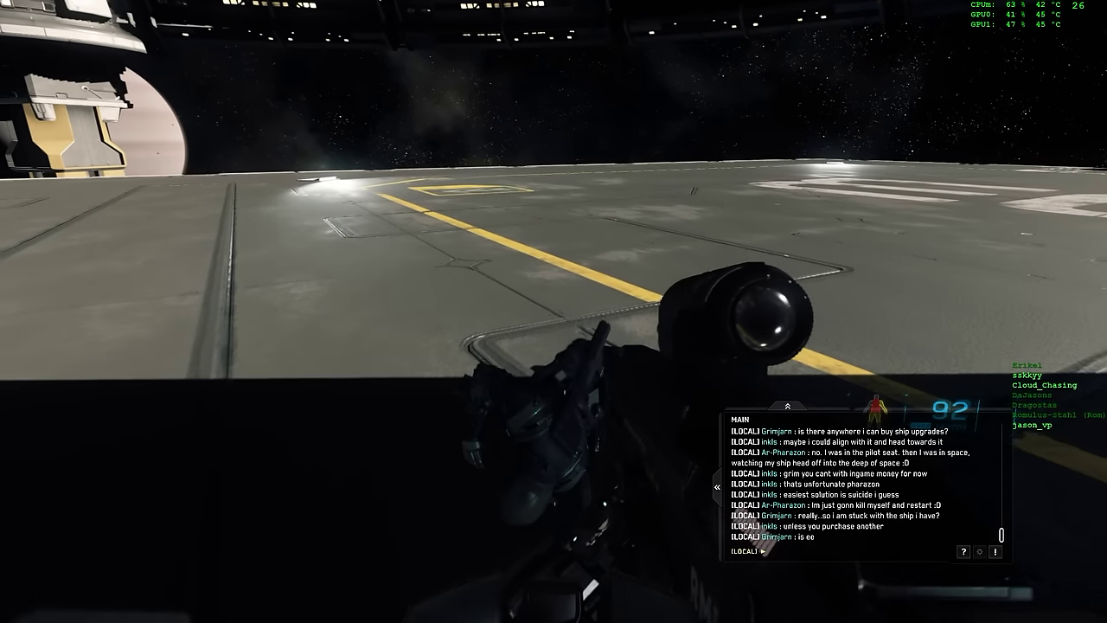
key("w")
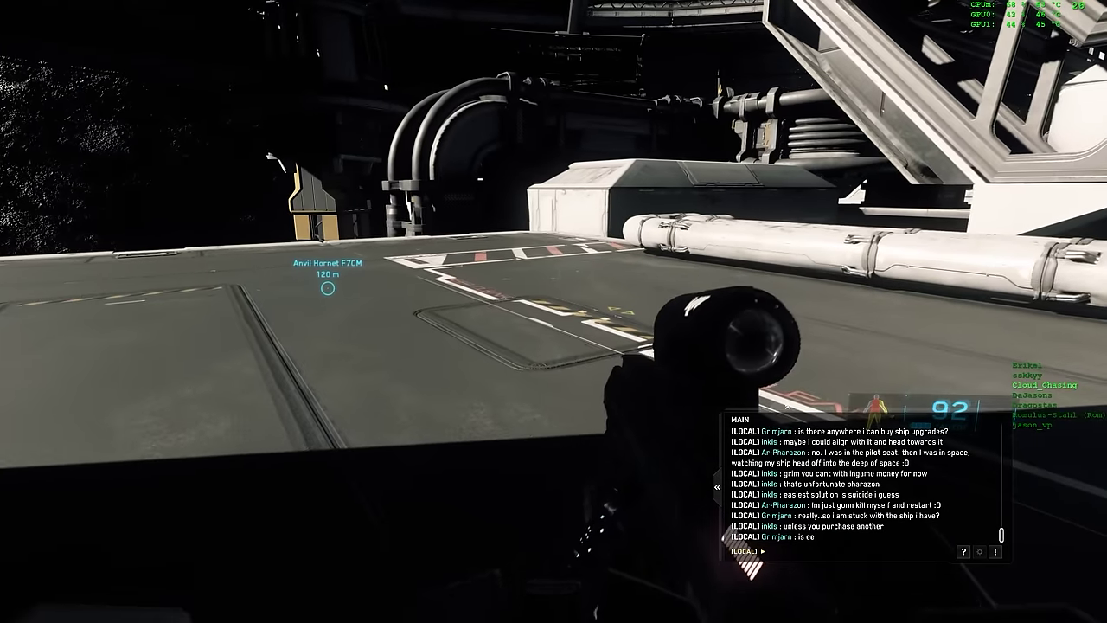
key("w")
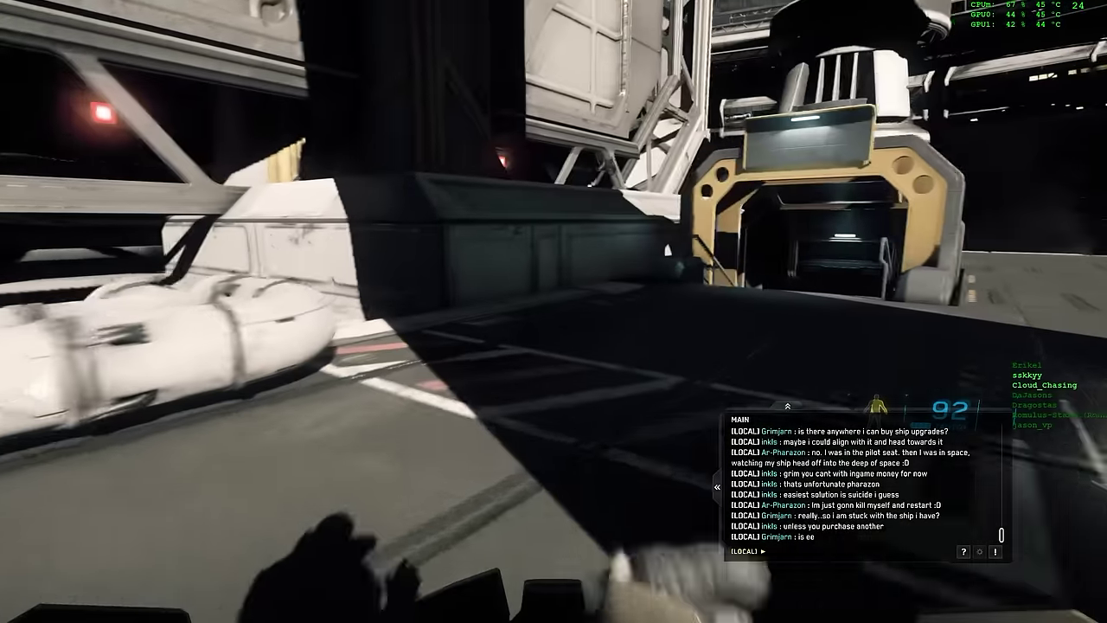
Step: Walk through the dark corridor into the lit area and put the rifle away
key("w")
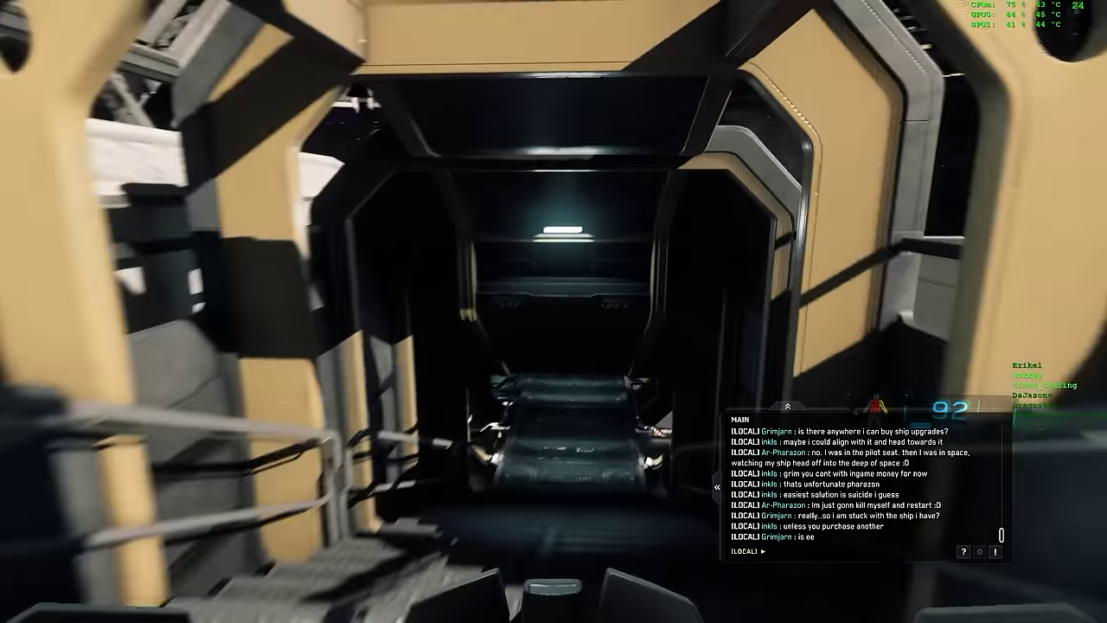
key("w")
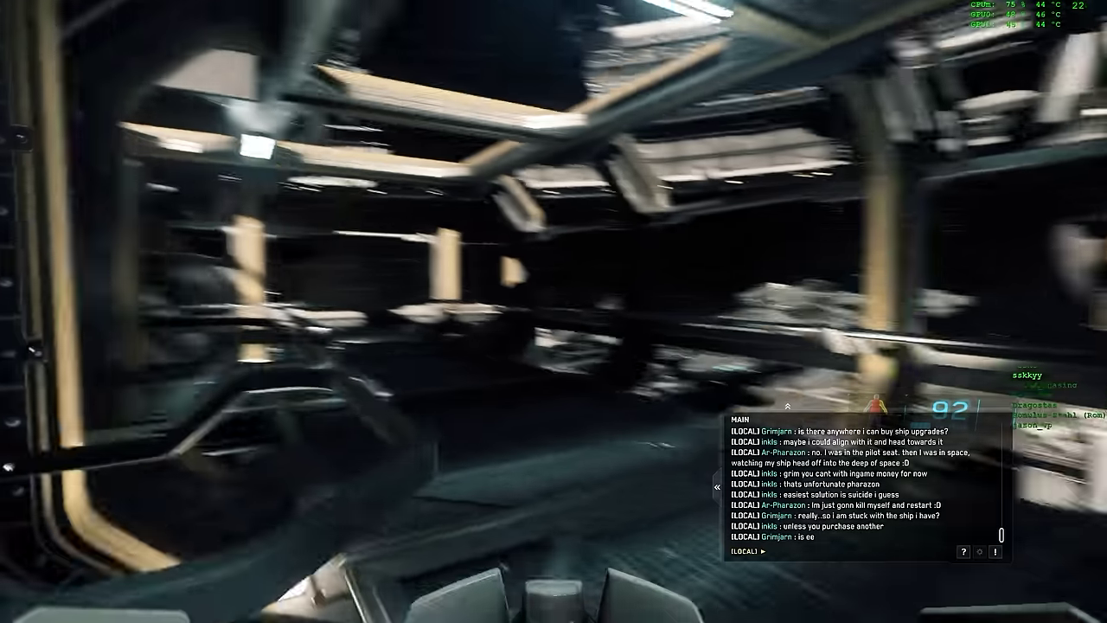
key("1")
key("w")
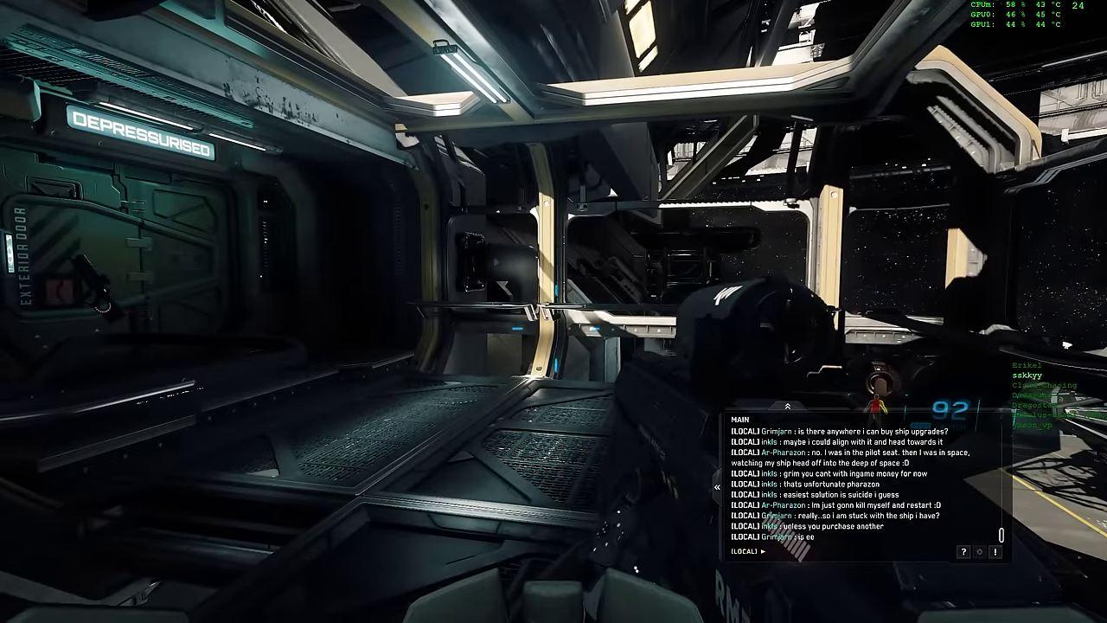
key("1")
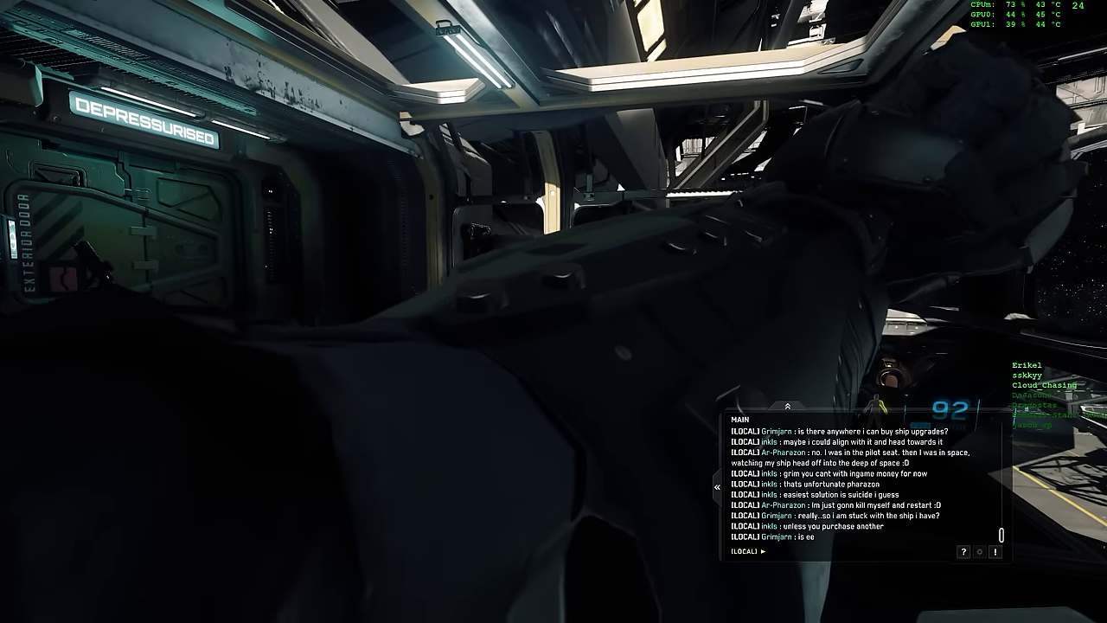
Step: Pass the depressurised exterior door and go through the interior door into the Deck 3 airlock
key("w")
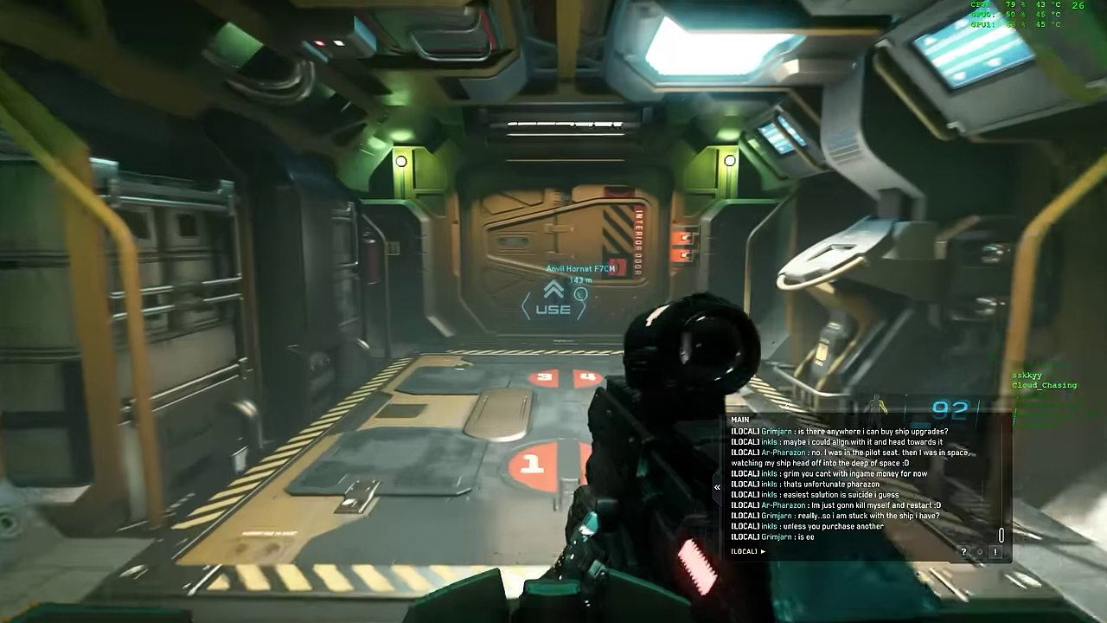
key("w")
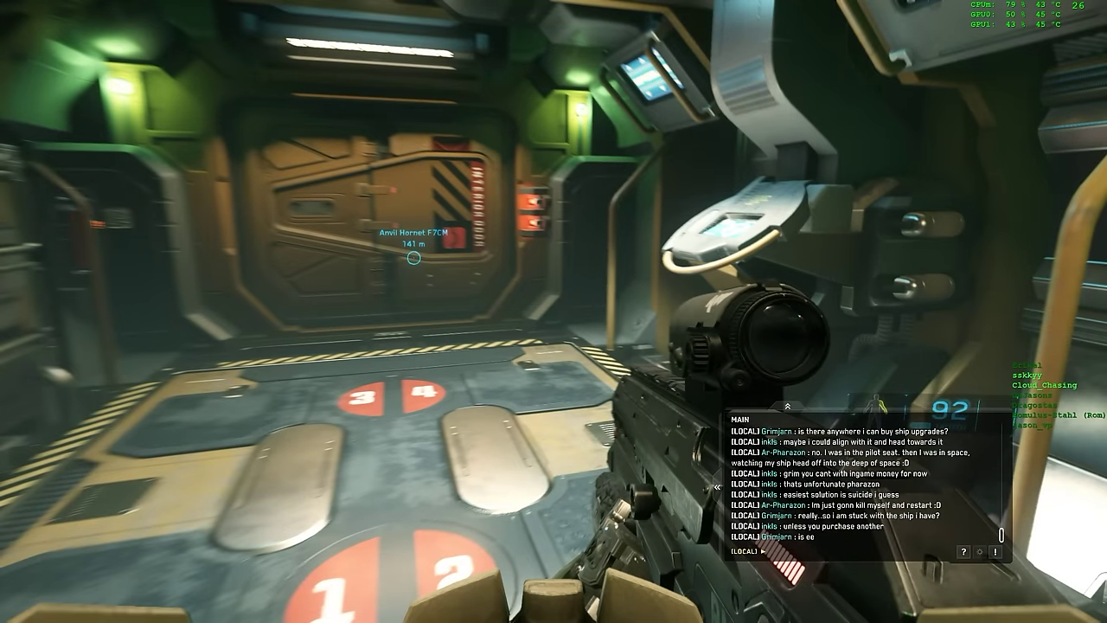
key("w")
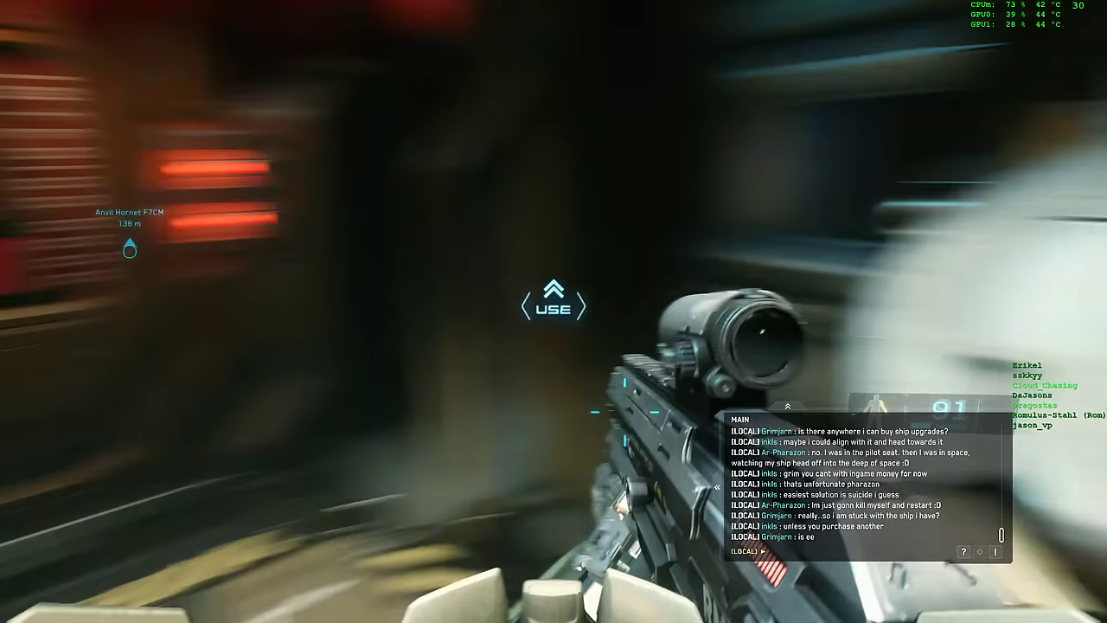
key("w")
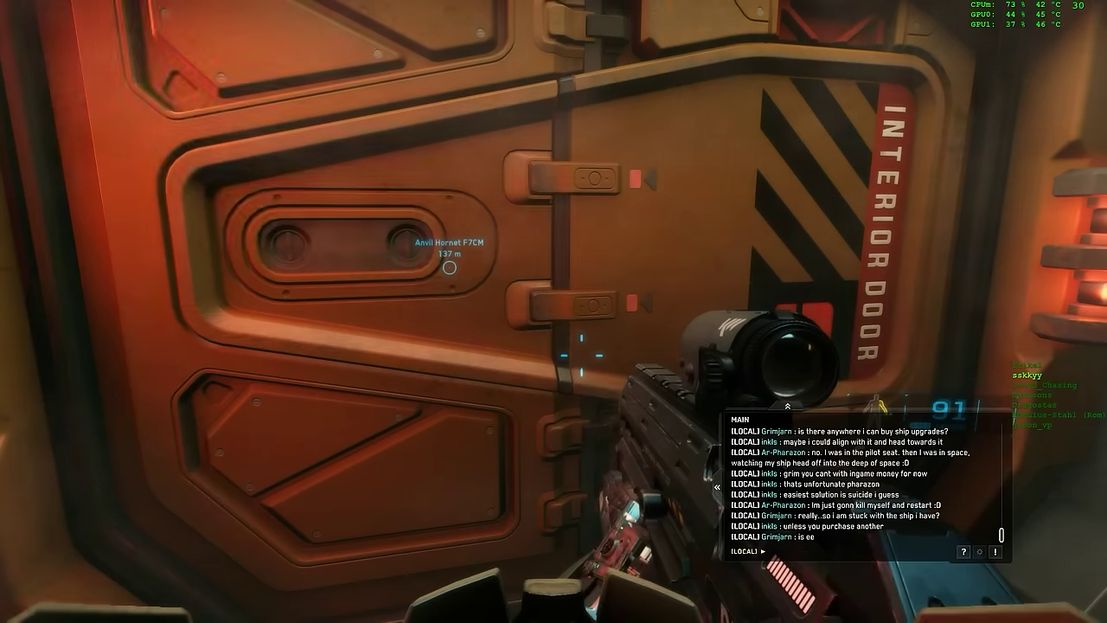
key("w")
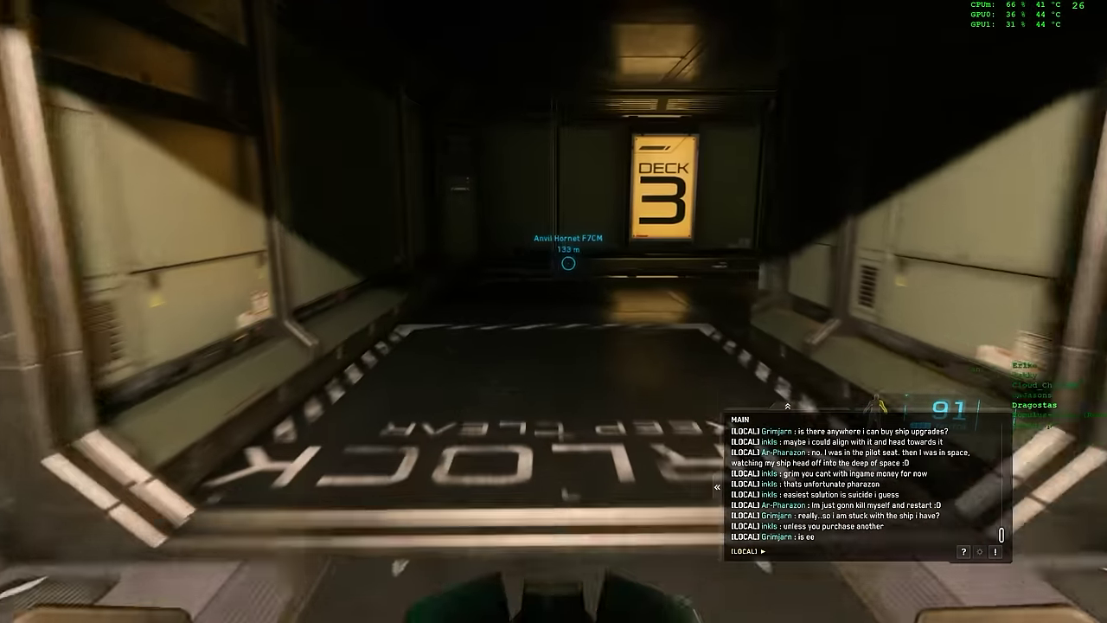
Step: Cross the dark grated room and lit corridor, then exit through the Landing Pad 7 doorway
key("w")
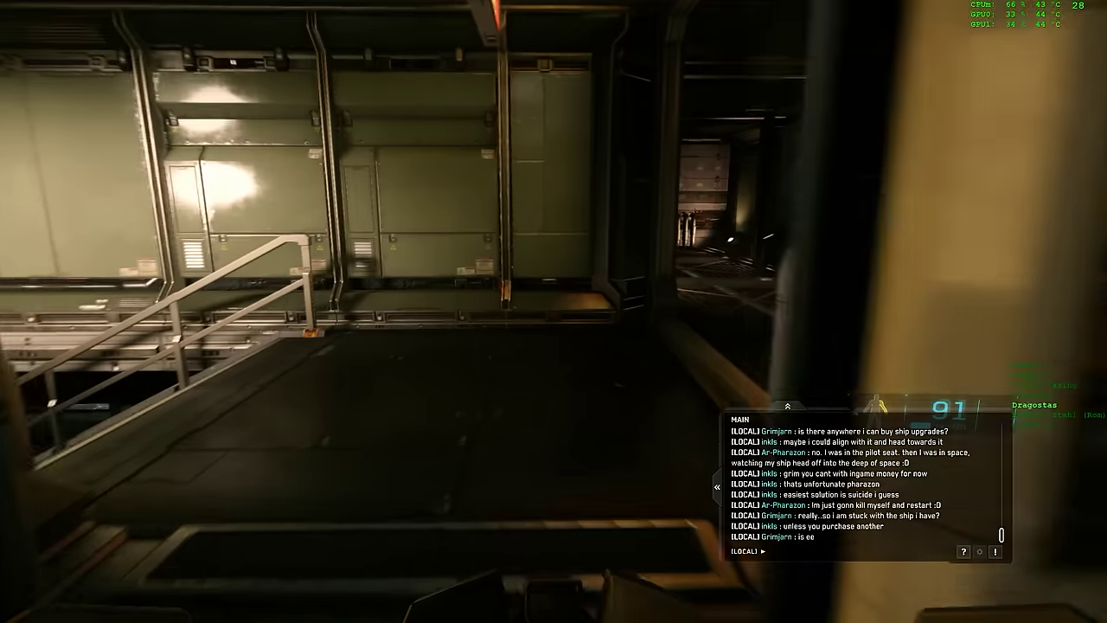
key("w")
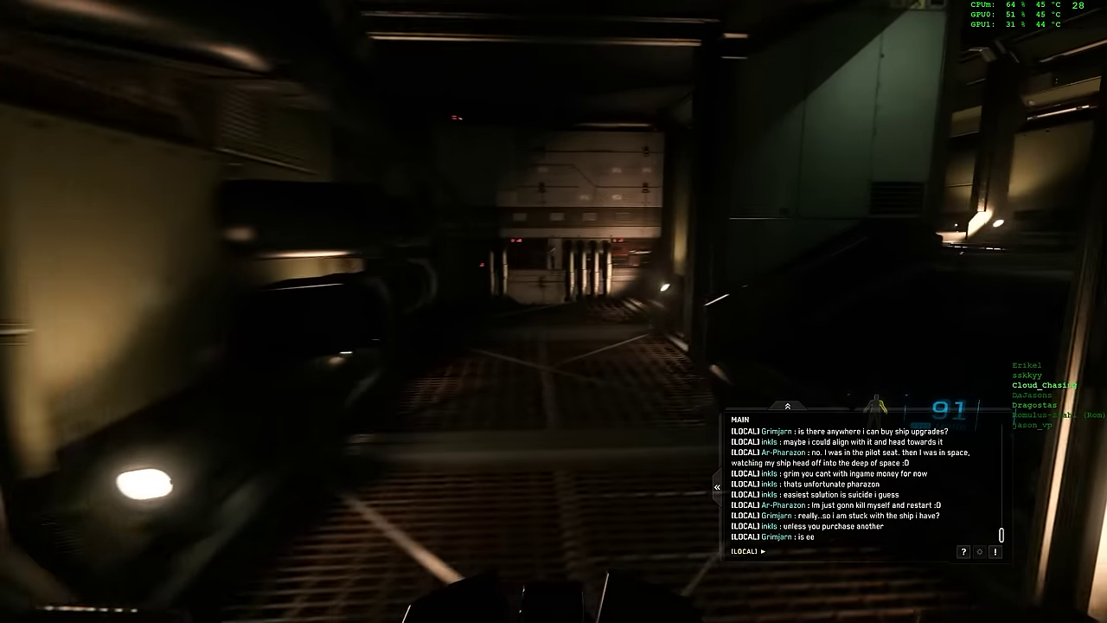
key("w")
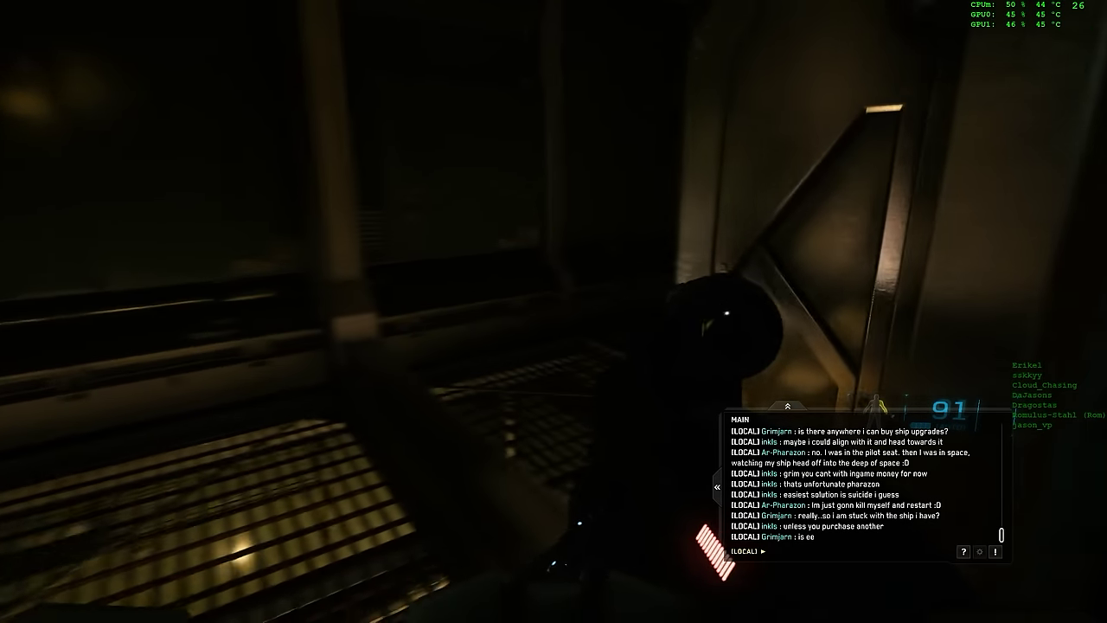
key("w")
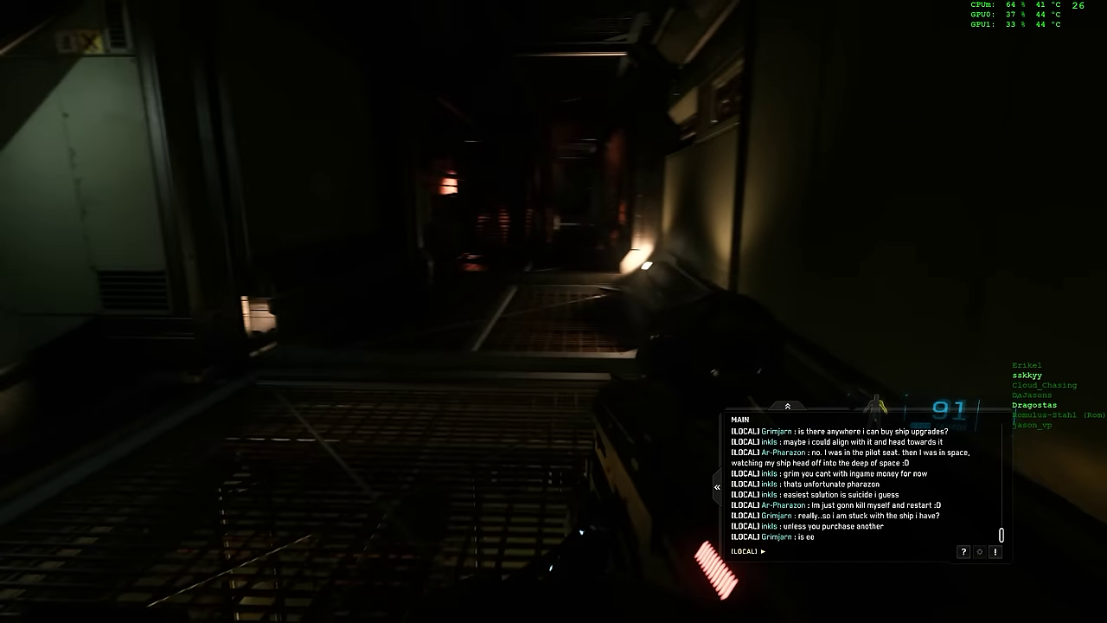
key("w")
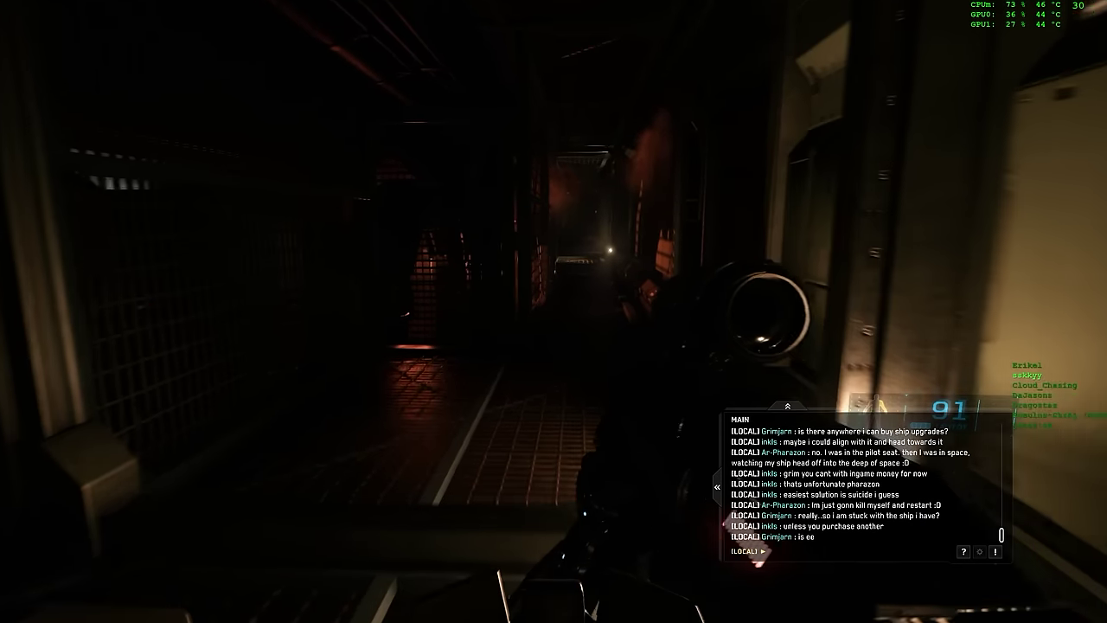
key("w")
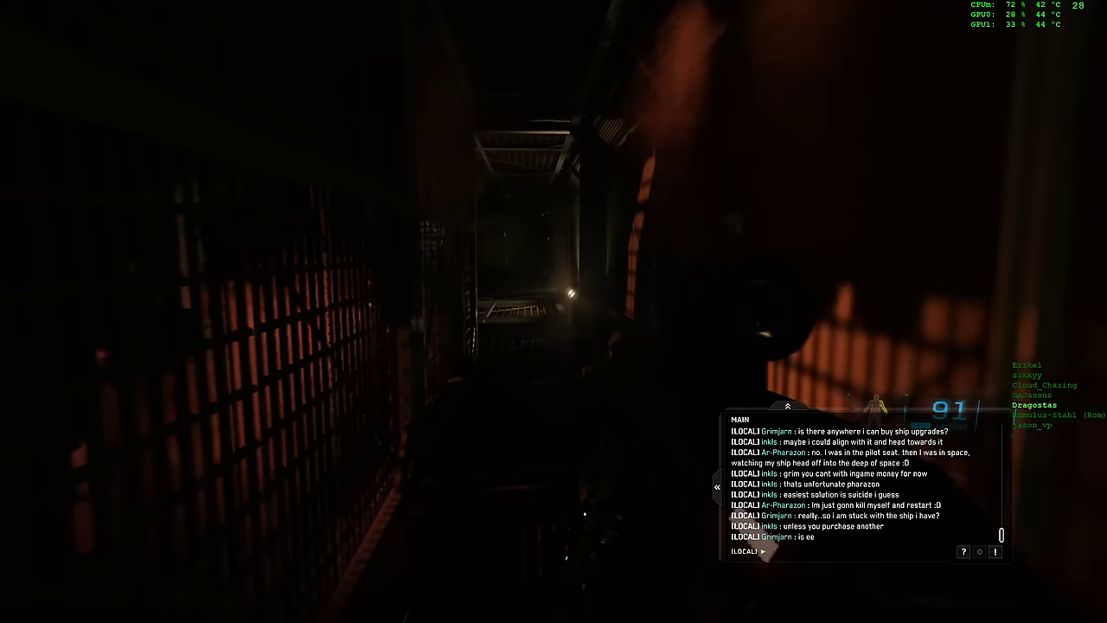
key("w")
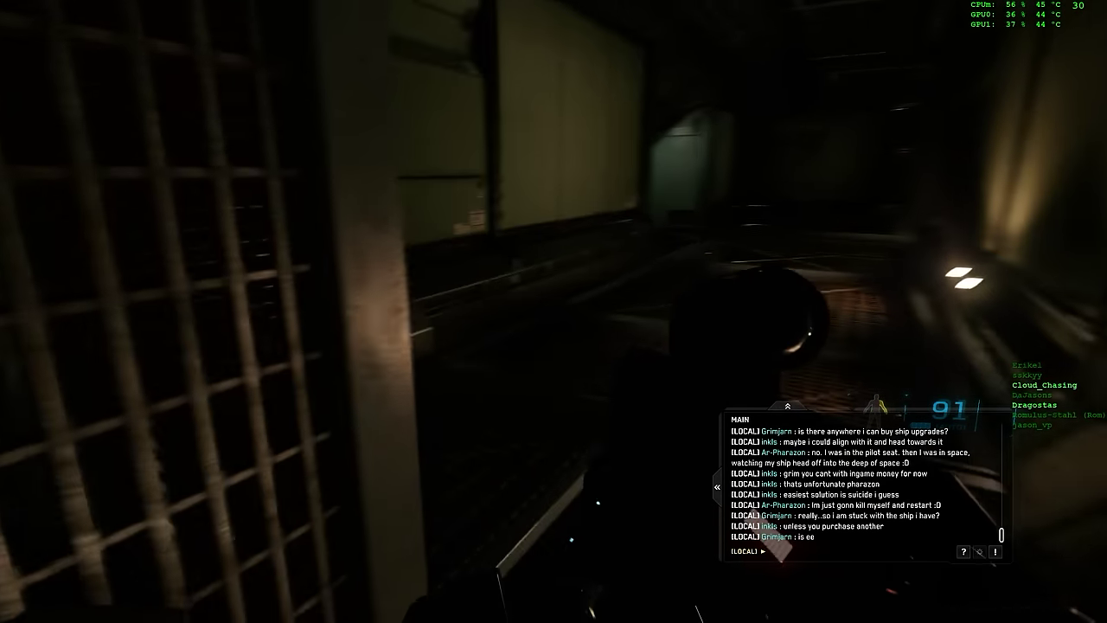
key("w")
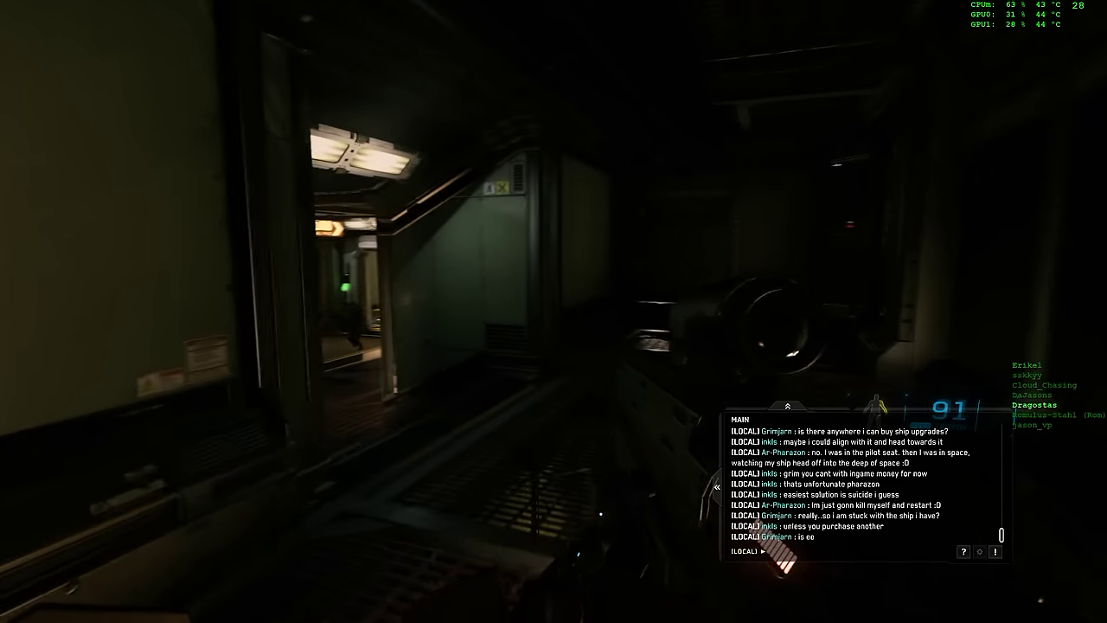
key("w")
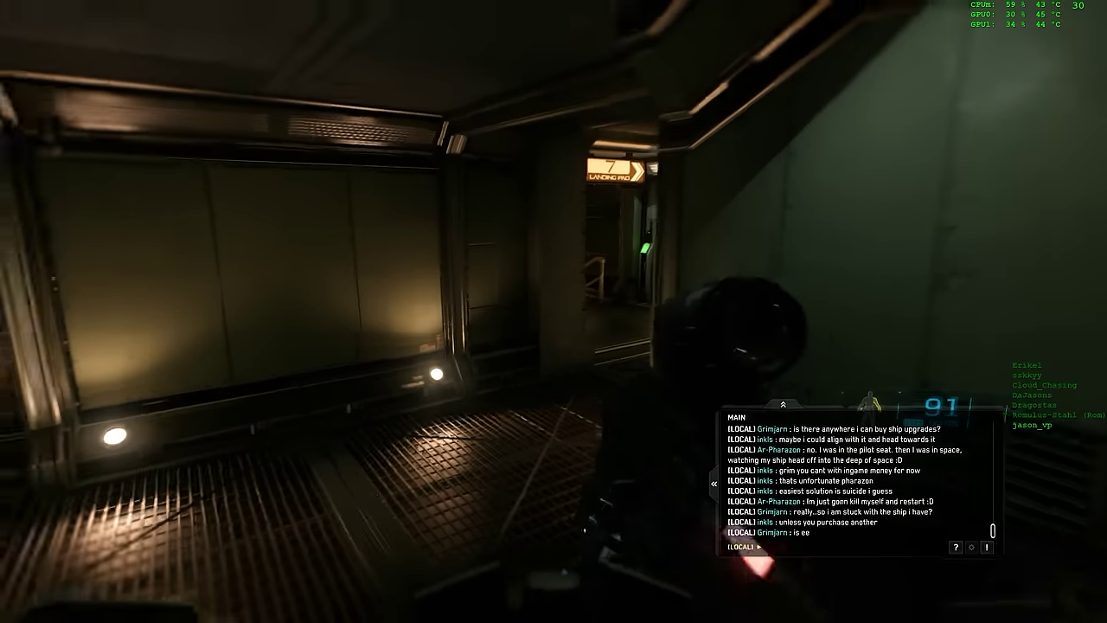
key("w")
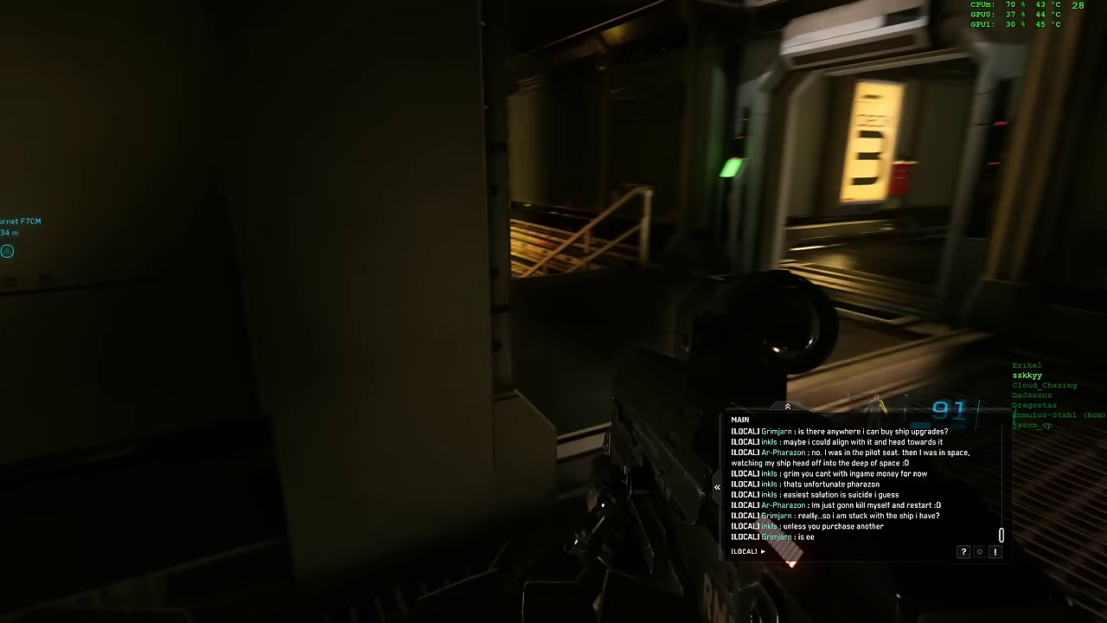
Step: Fire at the player on the Deck 3 stairs, then descend under the Ship Deck sign and scope
key("w")
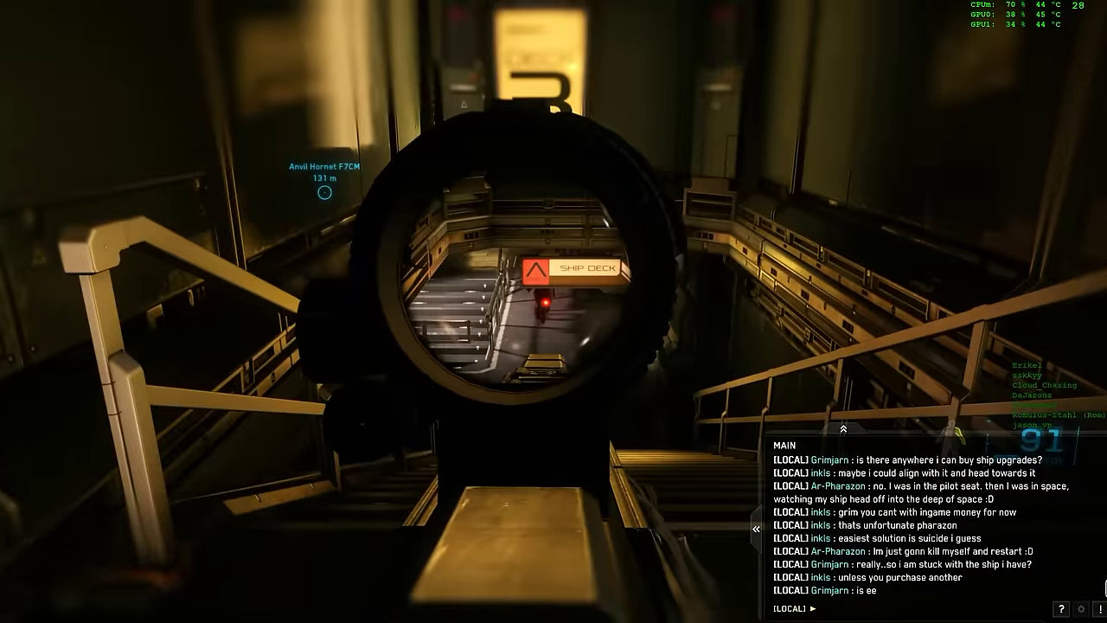
key("w")
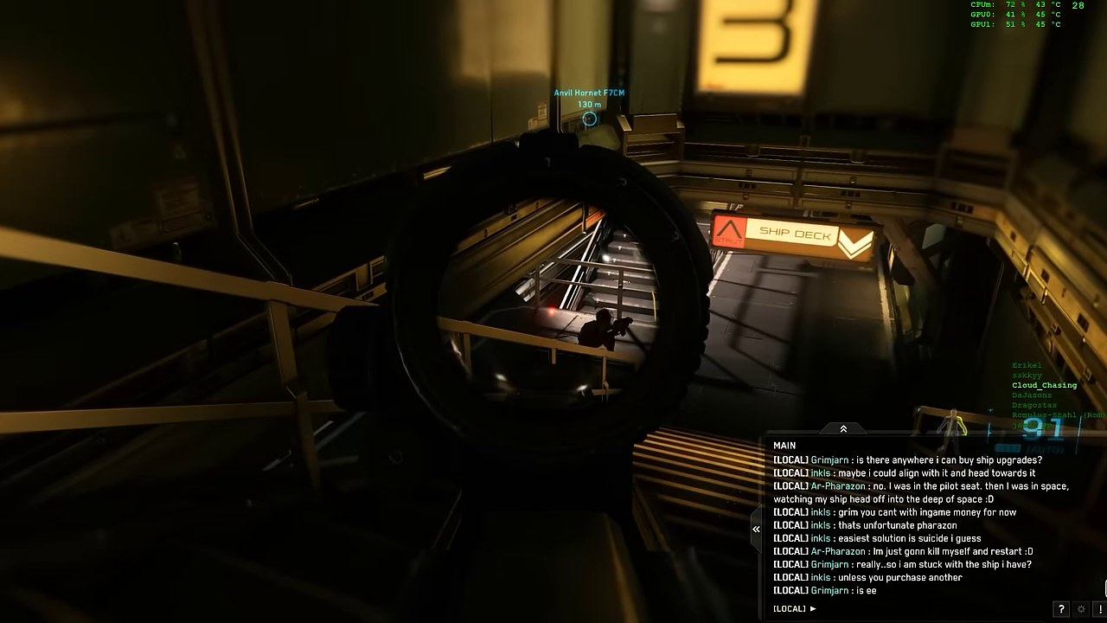
key("w")
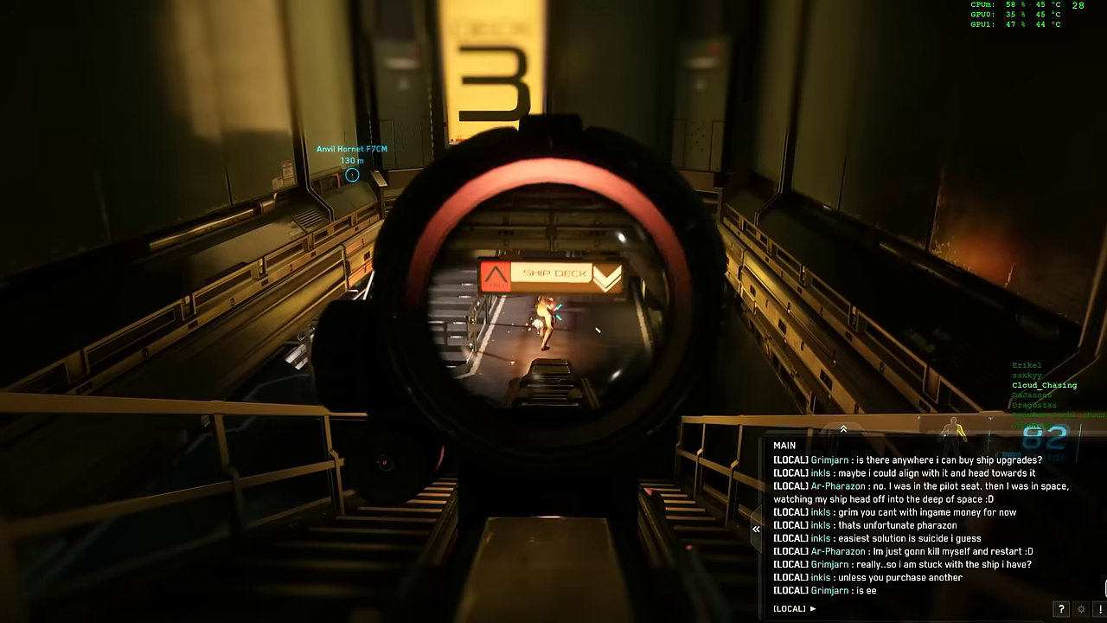
key("w")
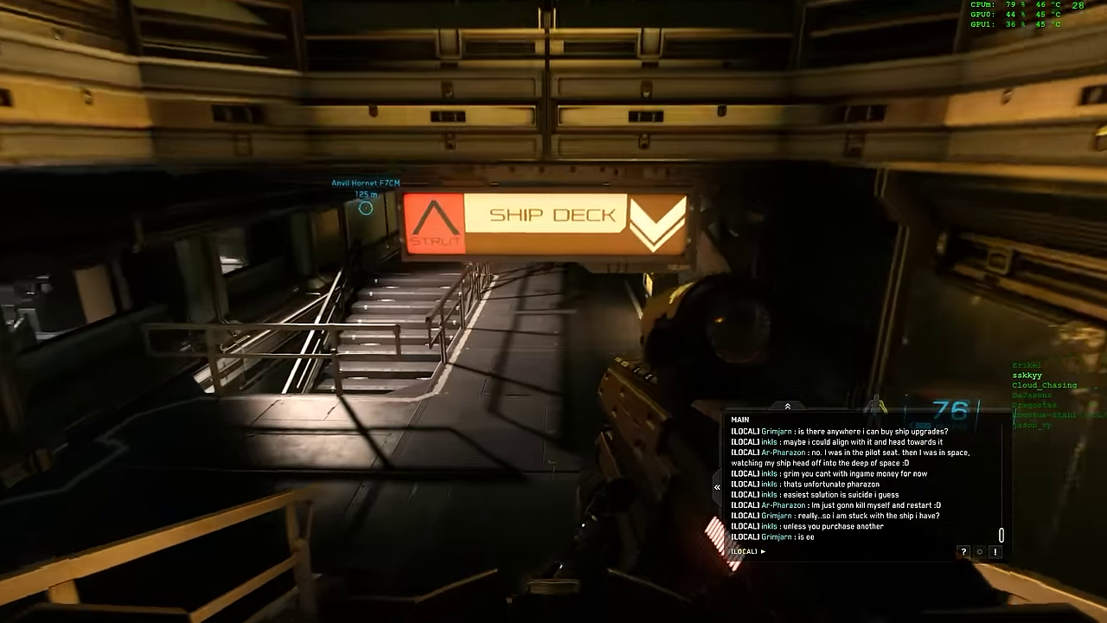
right_click(553, 312)
key("w")
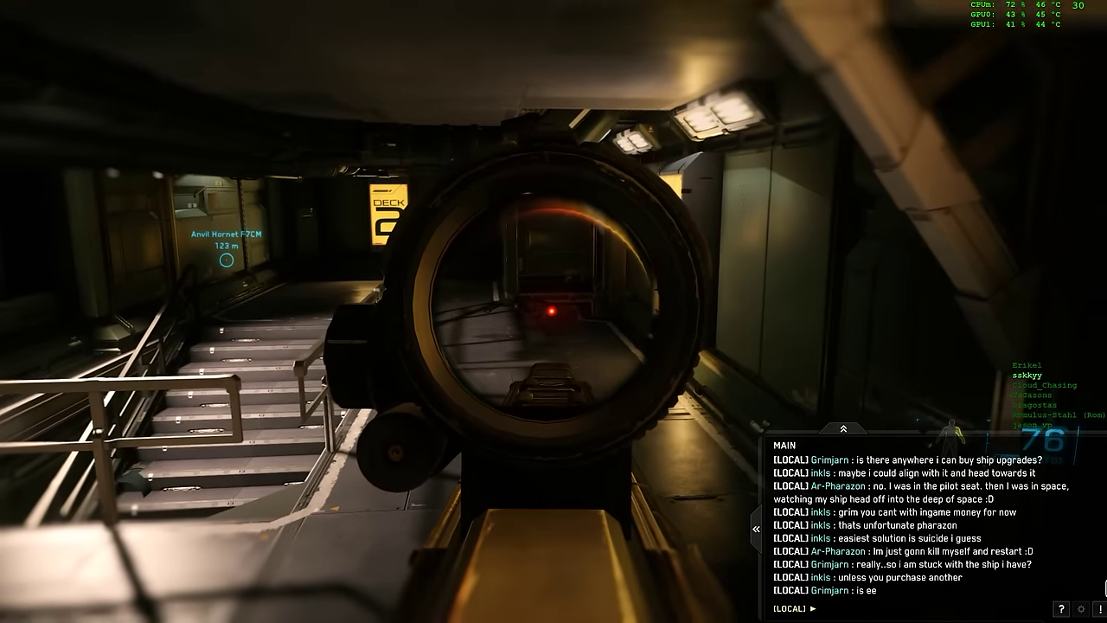
Step: Lower the scope, double back through the dark corridors and close in on the Deck 3 stairwell
right_click(553, 312)
key("w")
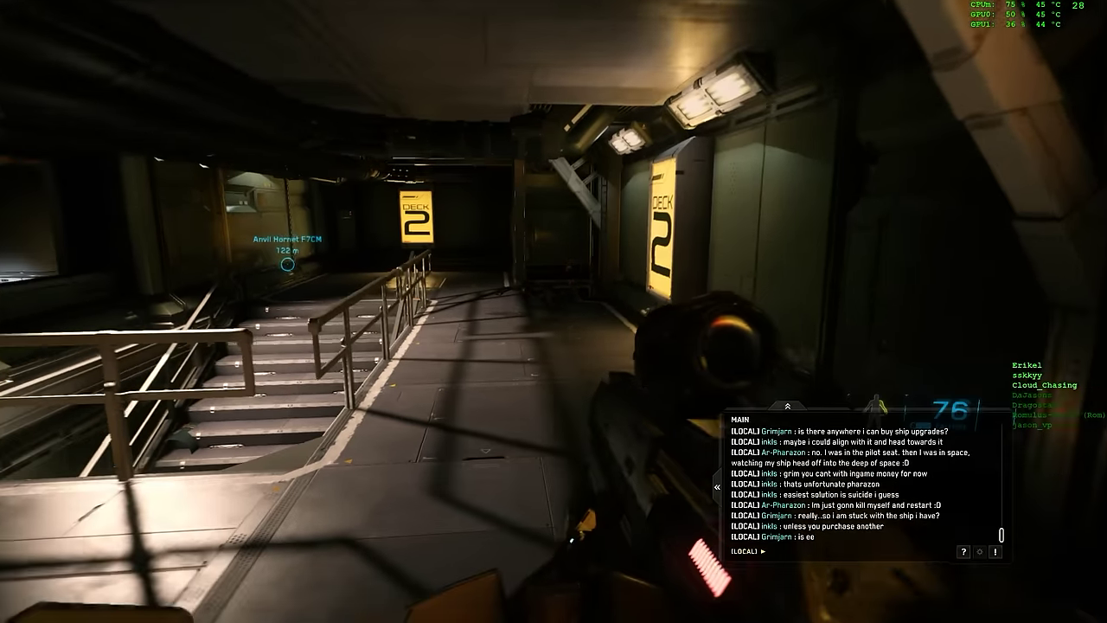
key("w")
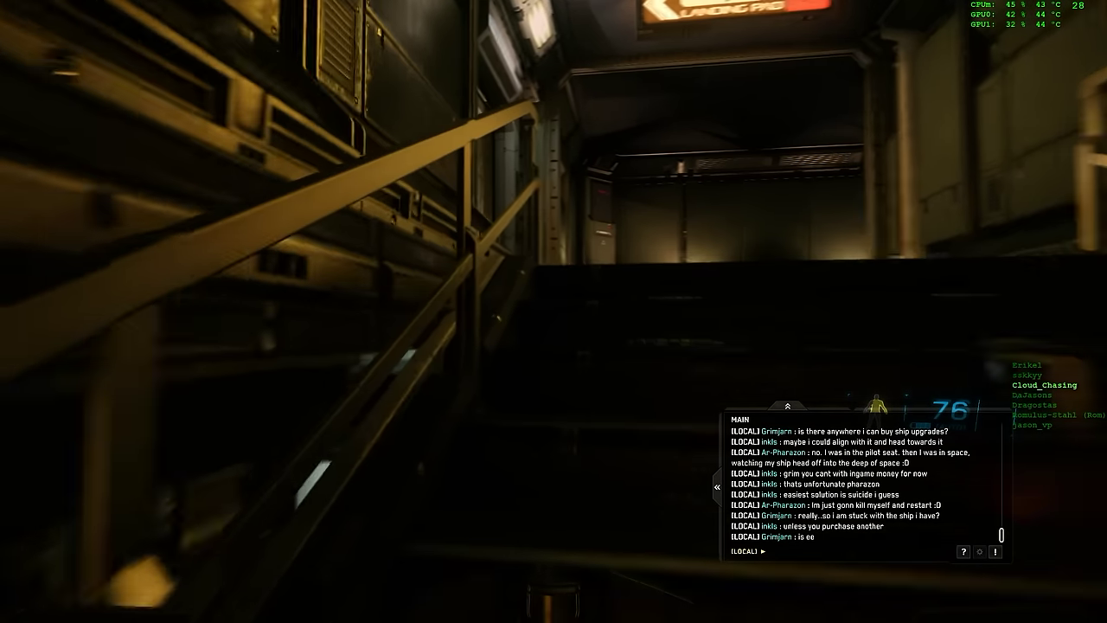
key("w")
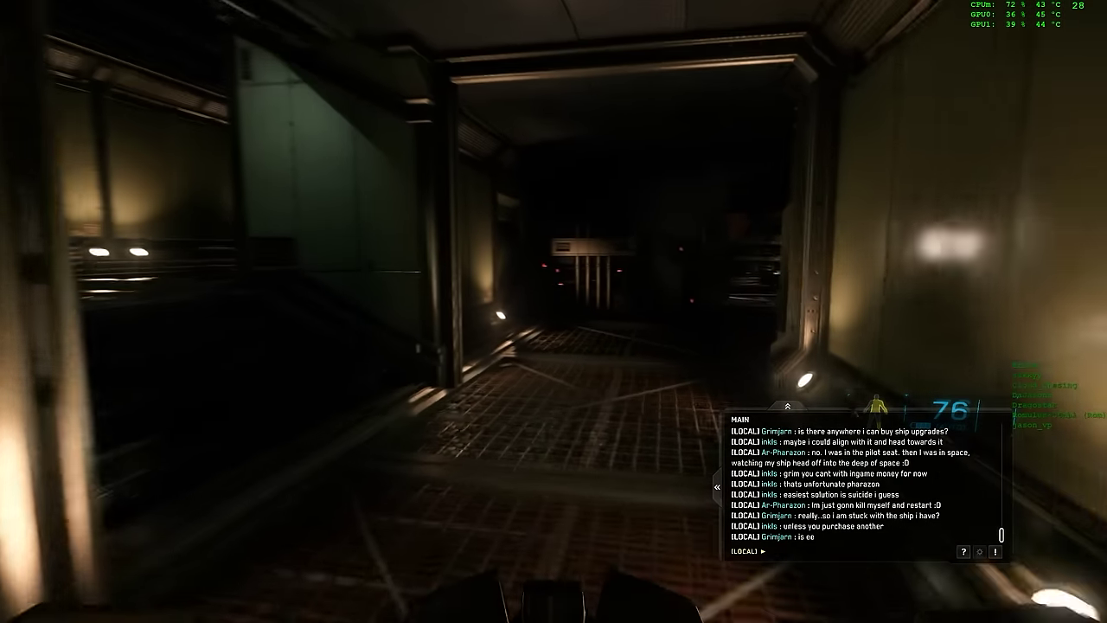
key("w")
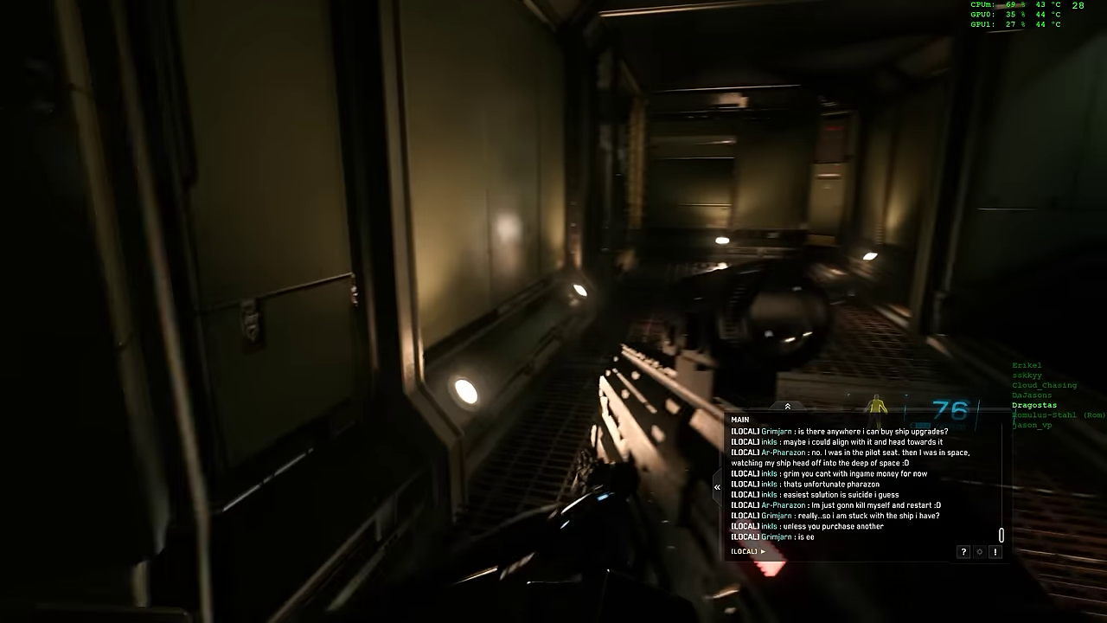
key("w")
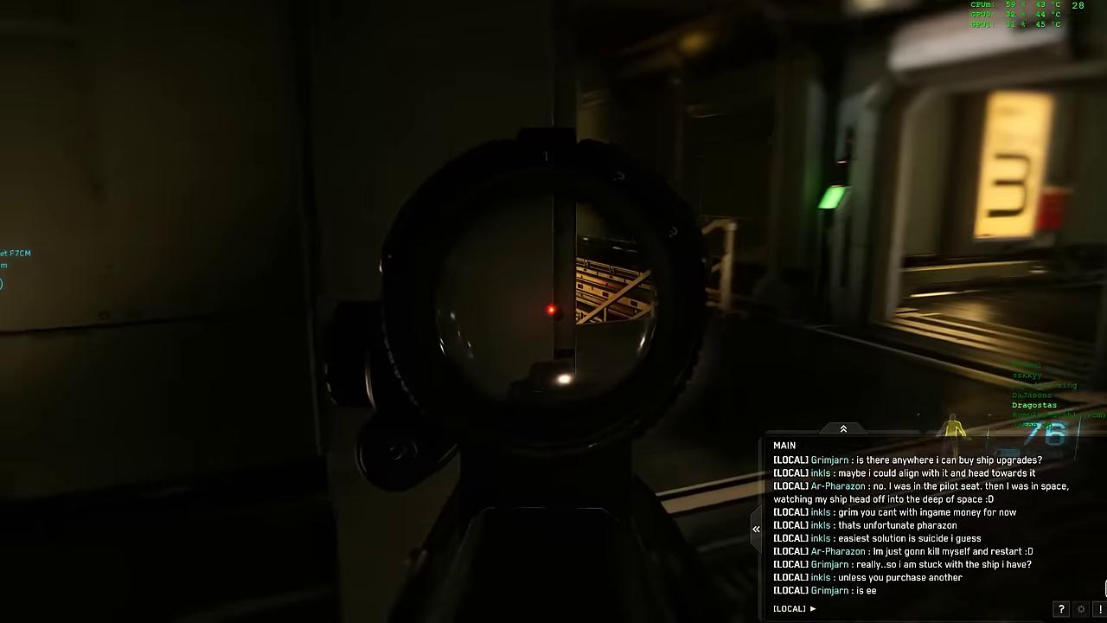
key("w")
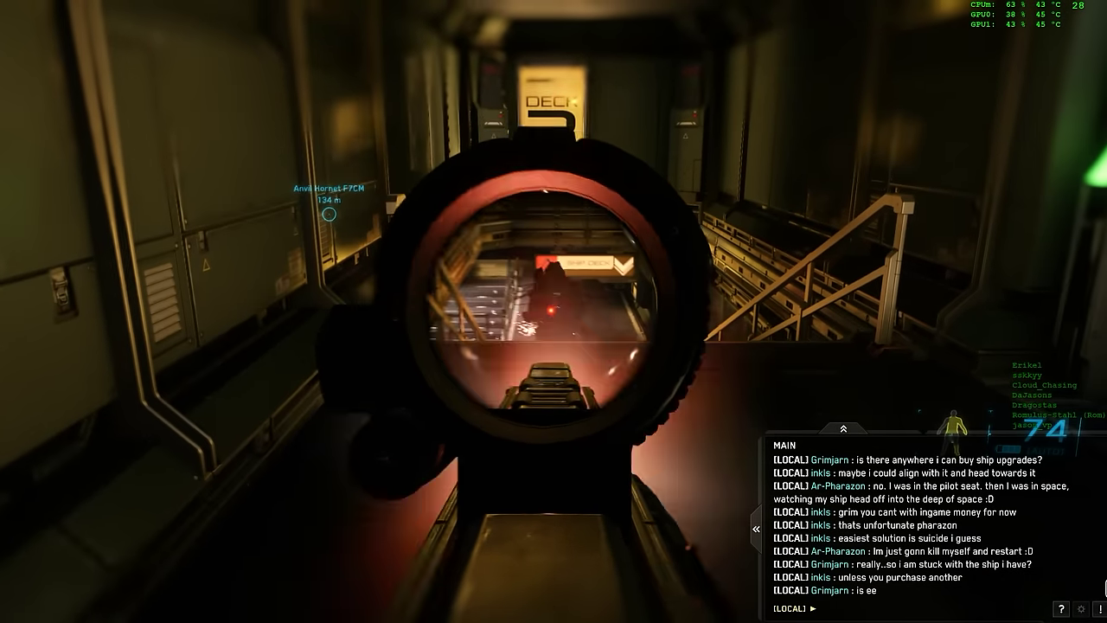